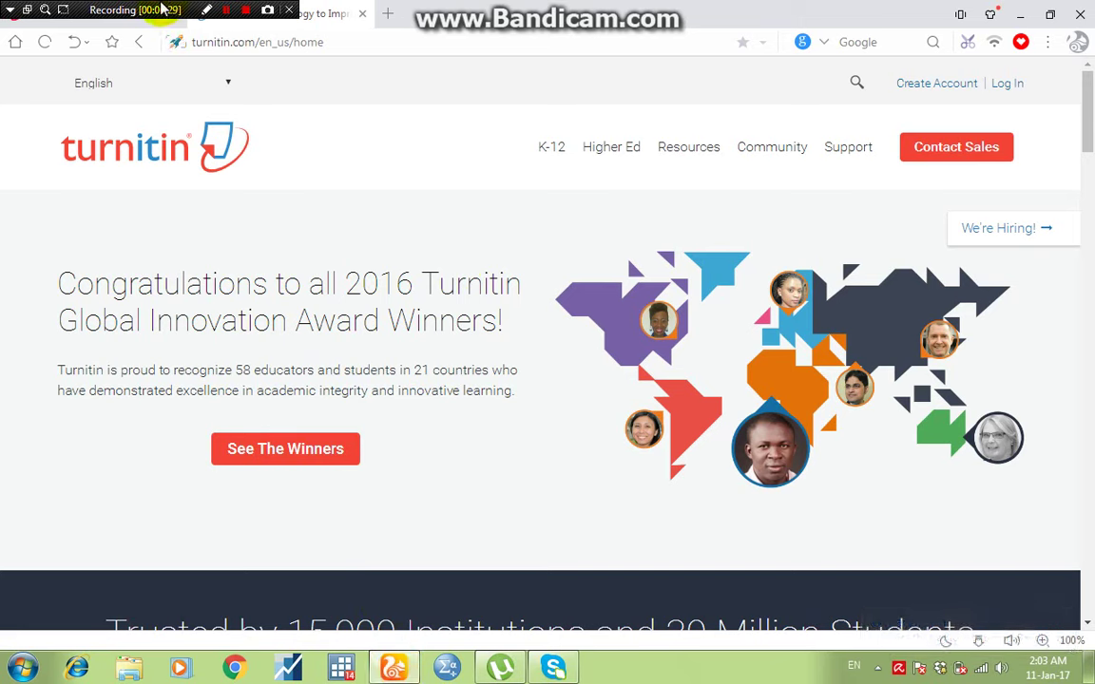
# Step: Begin creating a new Turnitin account and pick the Student sign-up option
pyautogui.moveTo(163, 10); pyautogui.dragTo(739, 21)
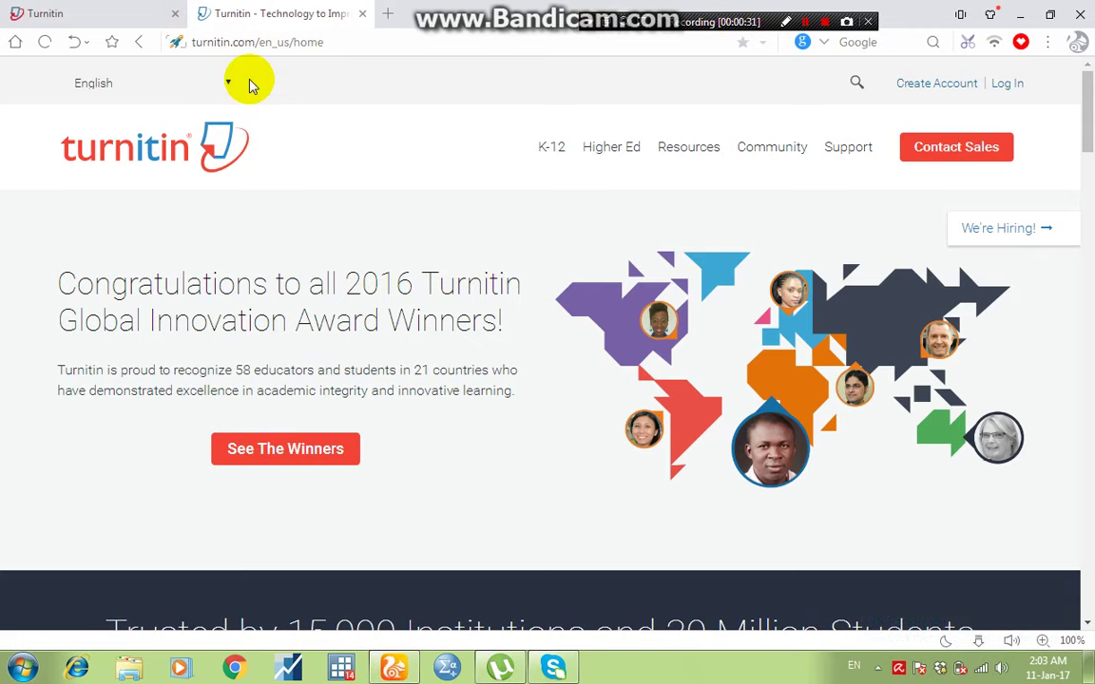
pyautogui.click(235, 47)
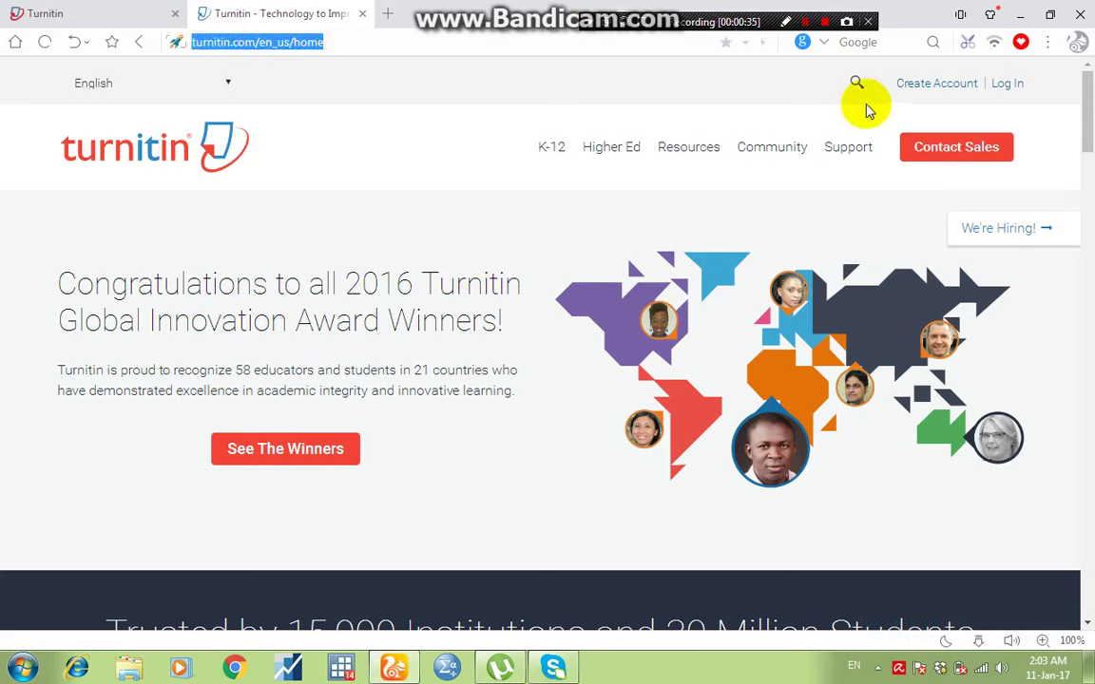
pyautogui.click(927, 89)
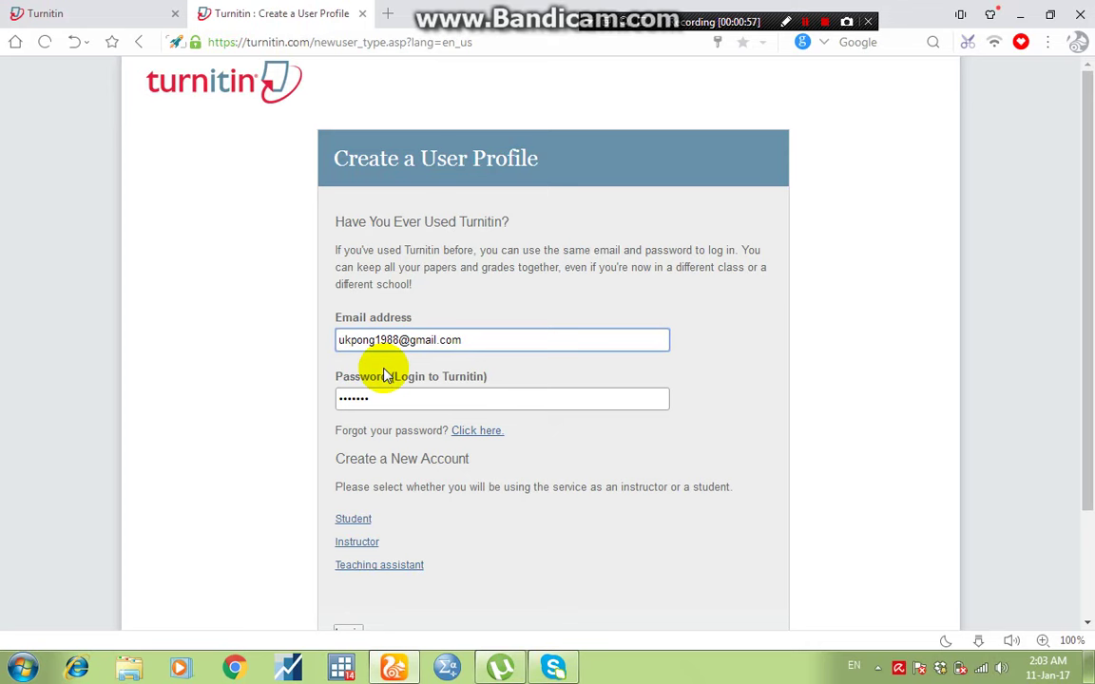
pyautogui.click(342, 398)
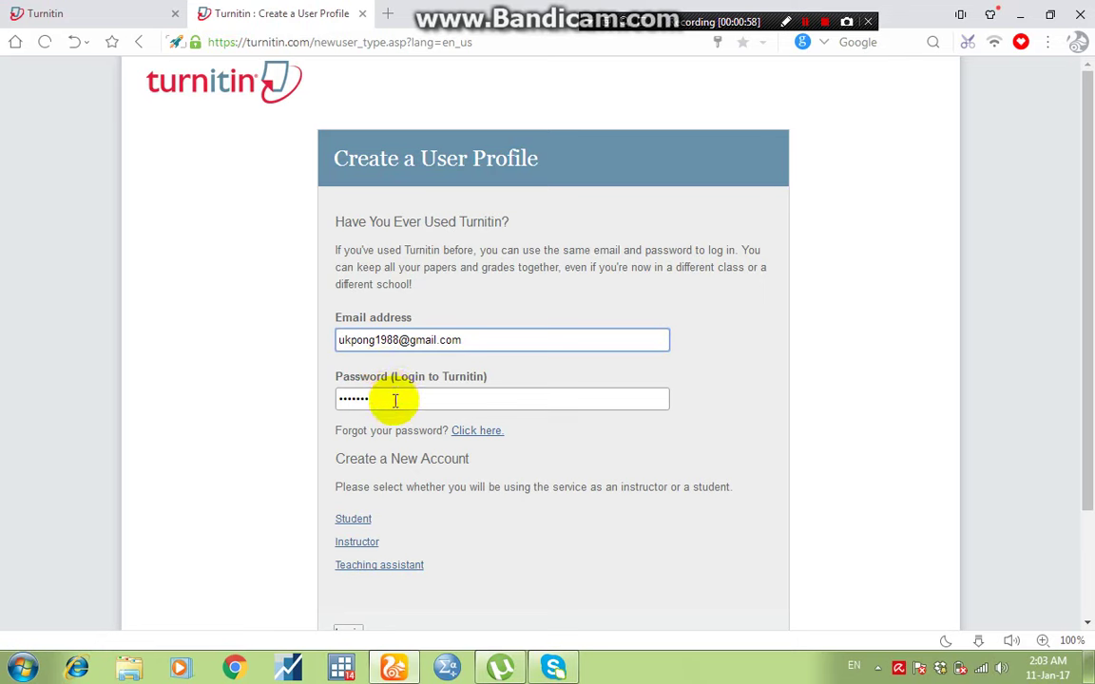
pyautogui.click(354, 520)
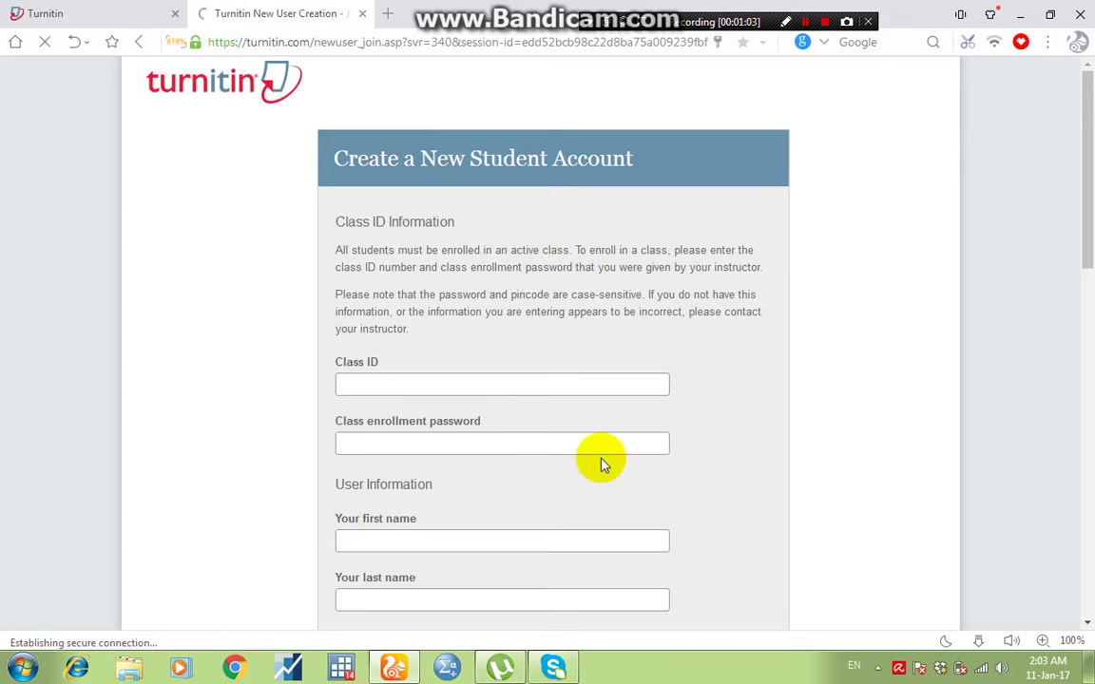
# Step: Pass the Class ID, last name and both email fields blank, down to Password and Security
pyautogui.moveTo(1083, 176); pyautogui.dragTo(1083, 248)
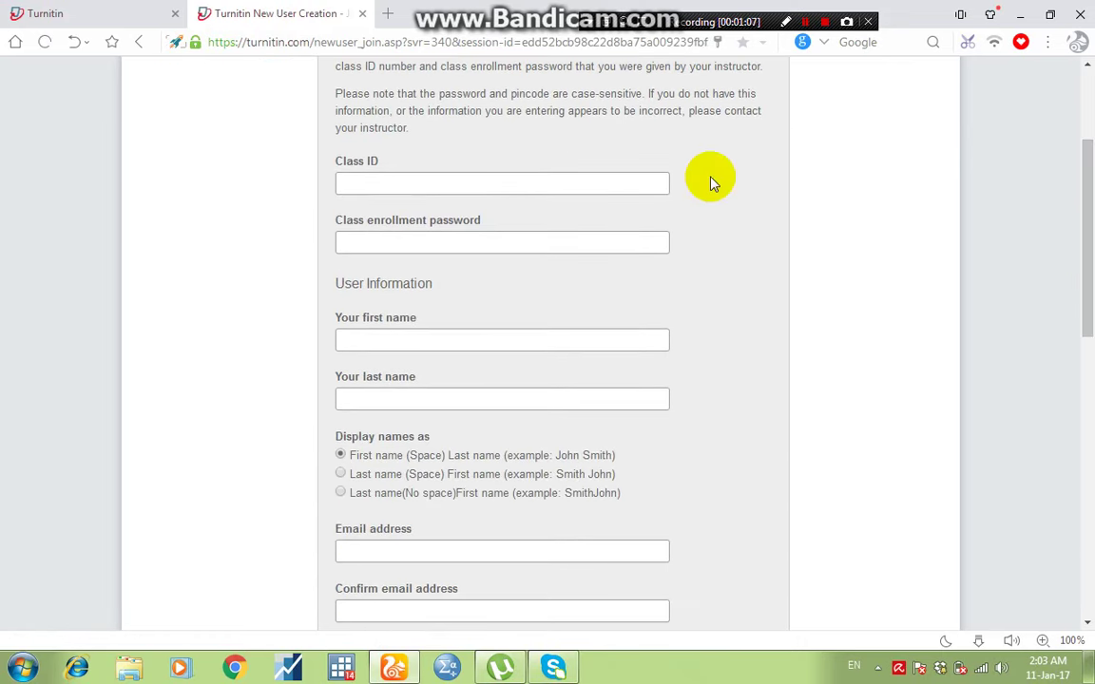
pyautogui.click(565, 181)
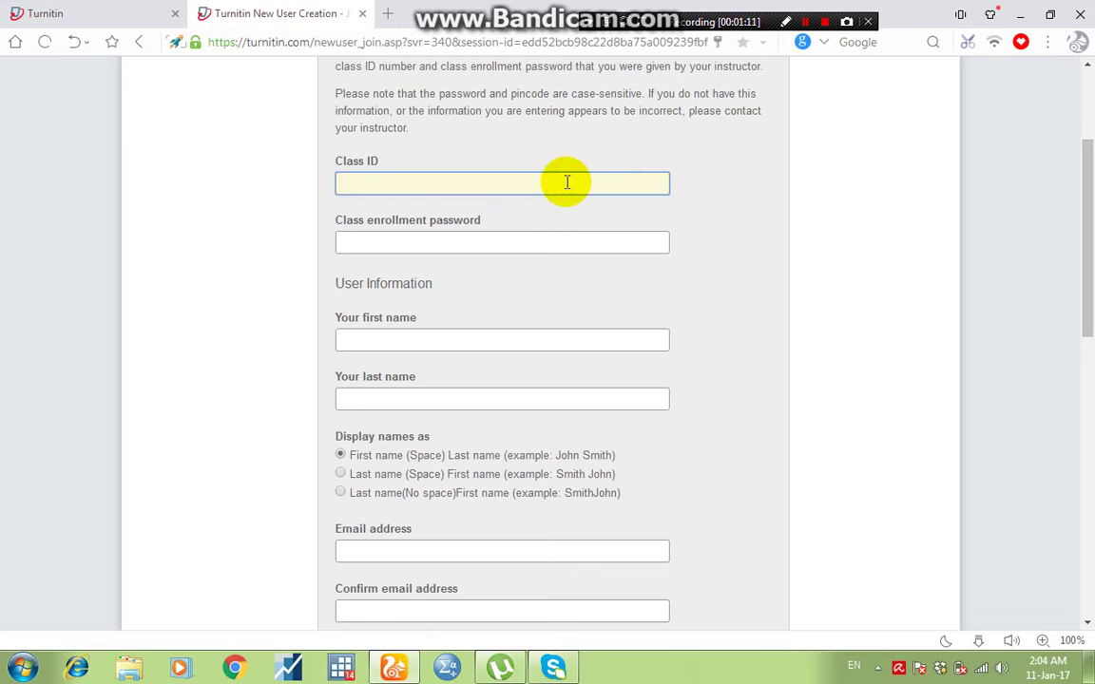
pyautogui.click(553, 230)
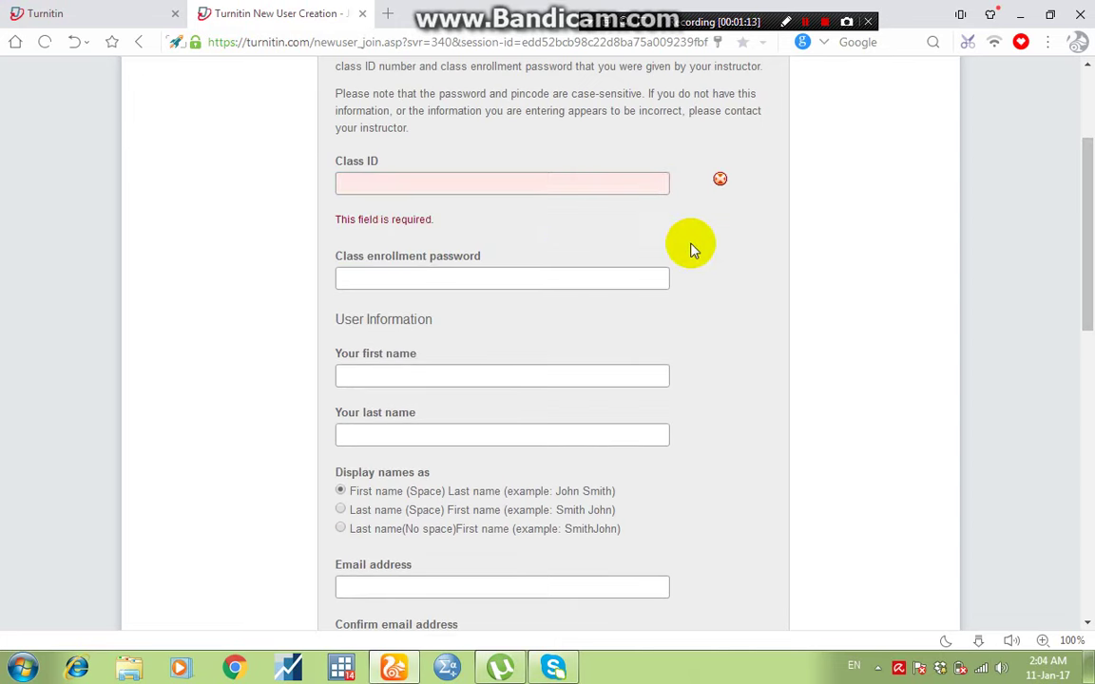
pyautogui.scroll(-3, 1088, 312)
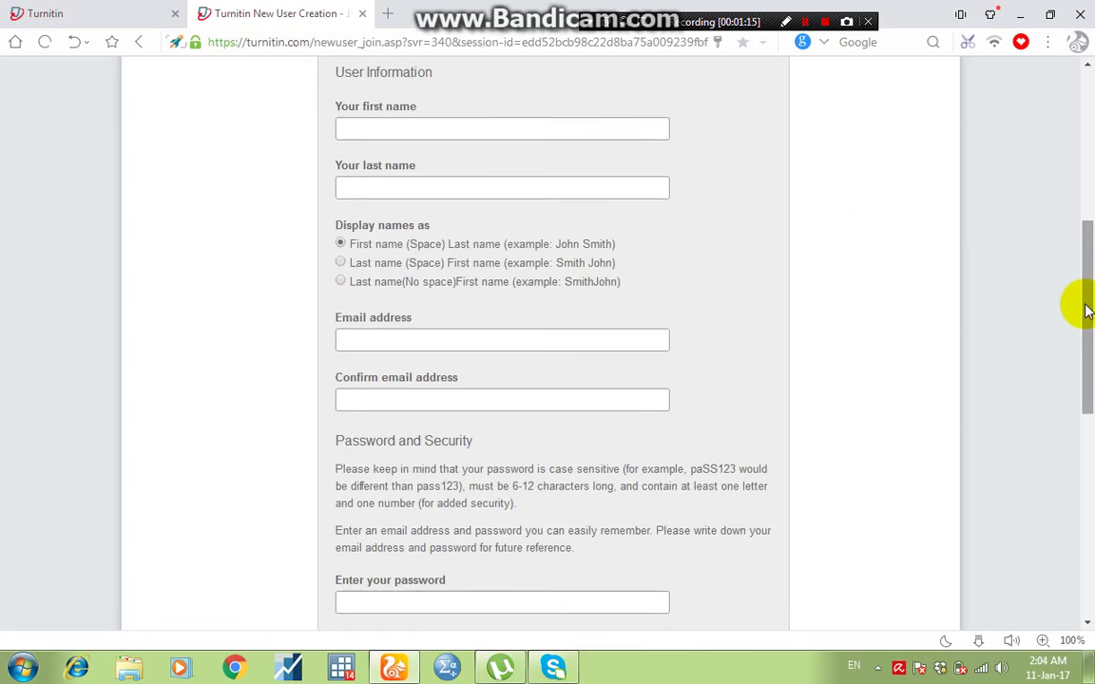
pyautogui.click(522, 188)
pyautogui.click(482, 339)
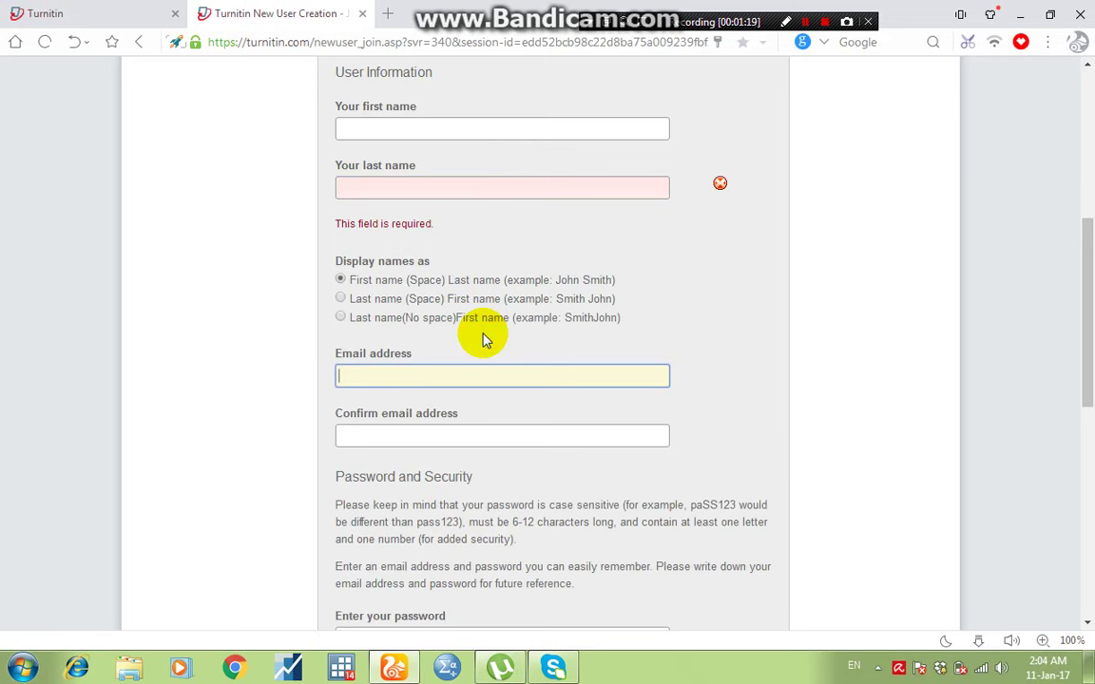
pyautogui.scroll(-1, 1084, 302)
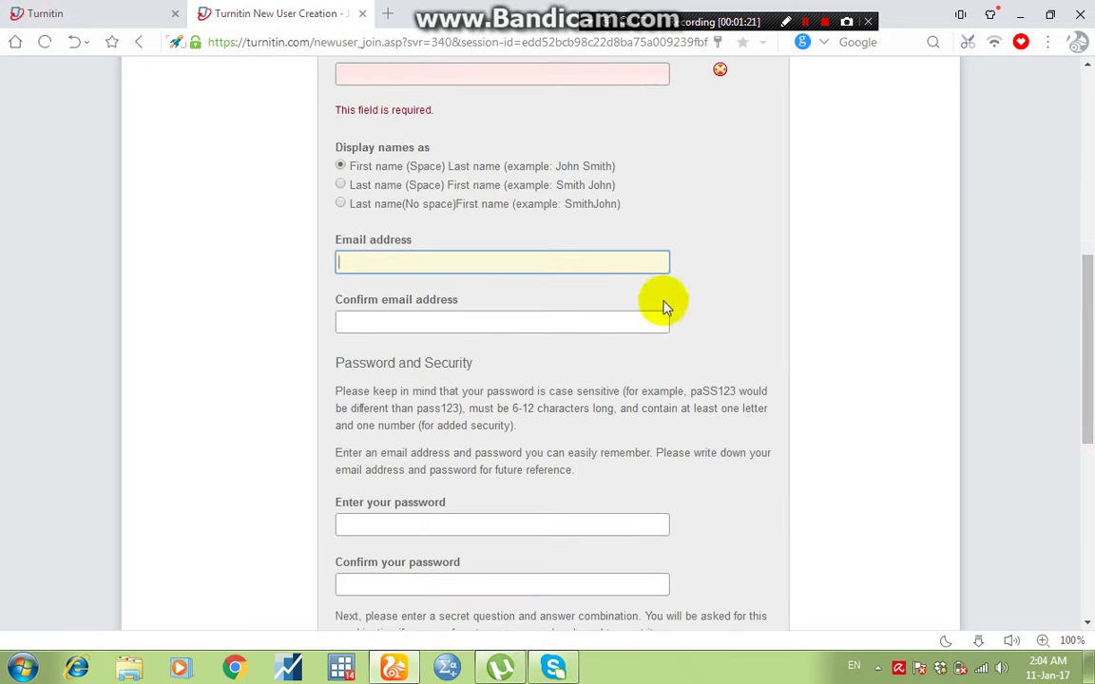
pyautogui.click(543, 324)
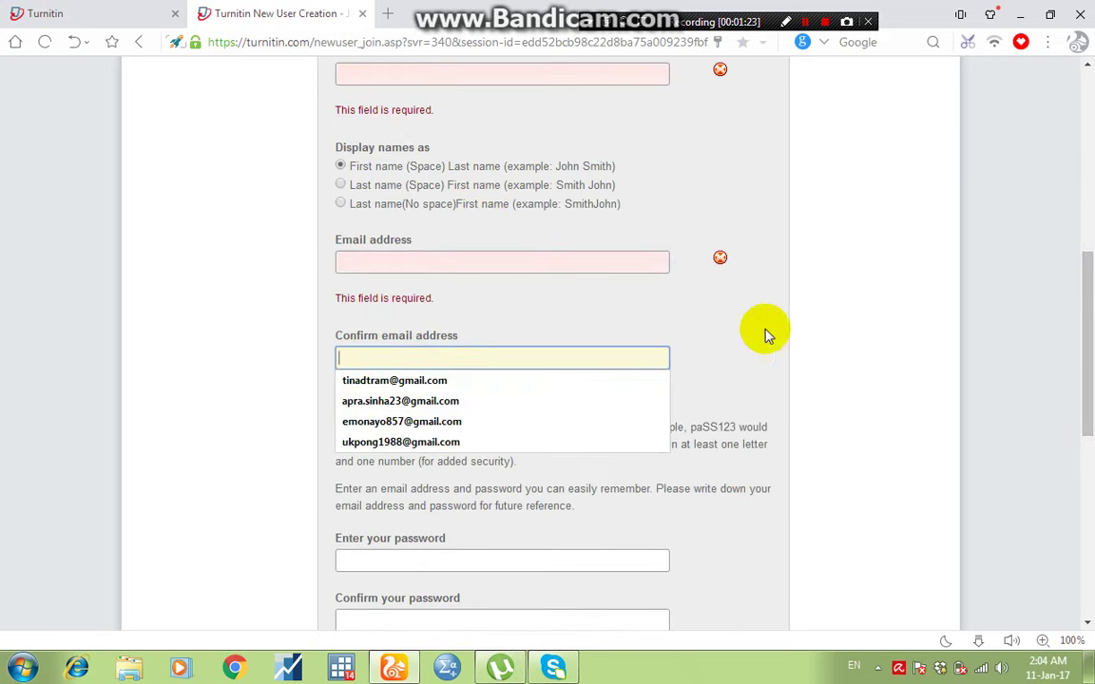
pyautogui.moveTo(1089, 312); pyautogui.dragTo(1084, 375)
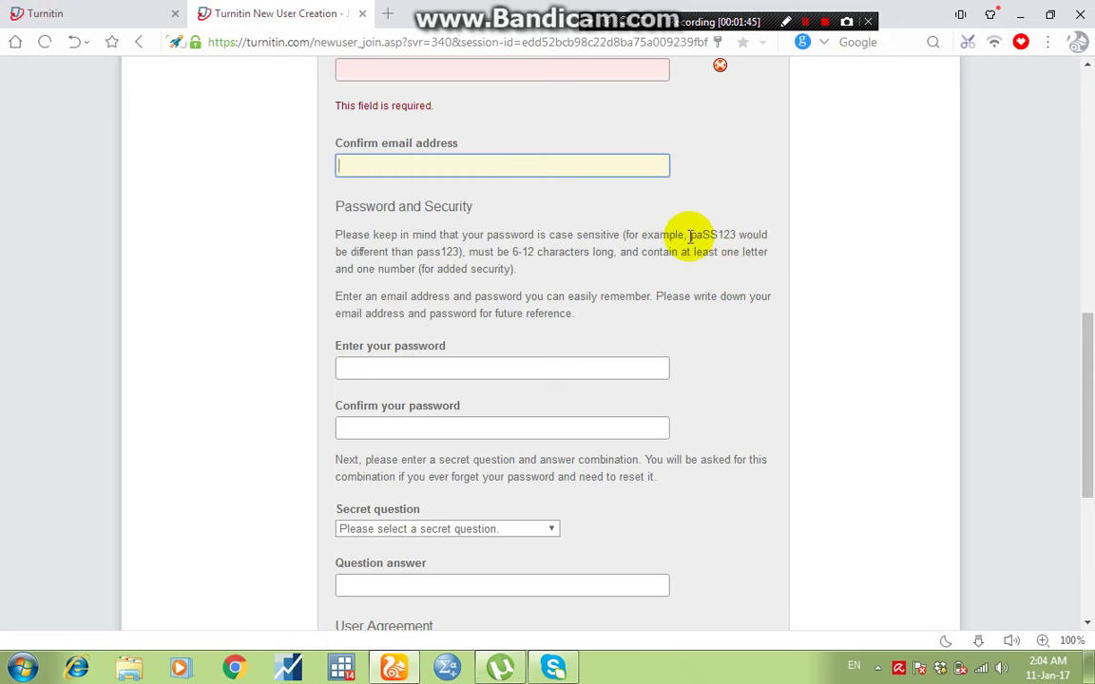
pyautogui.click(689, 236)
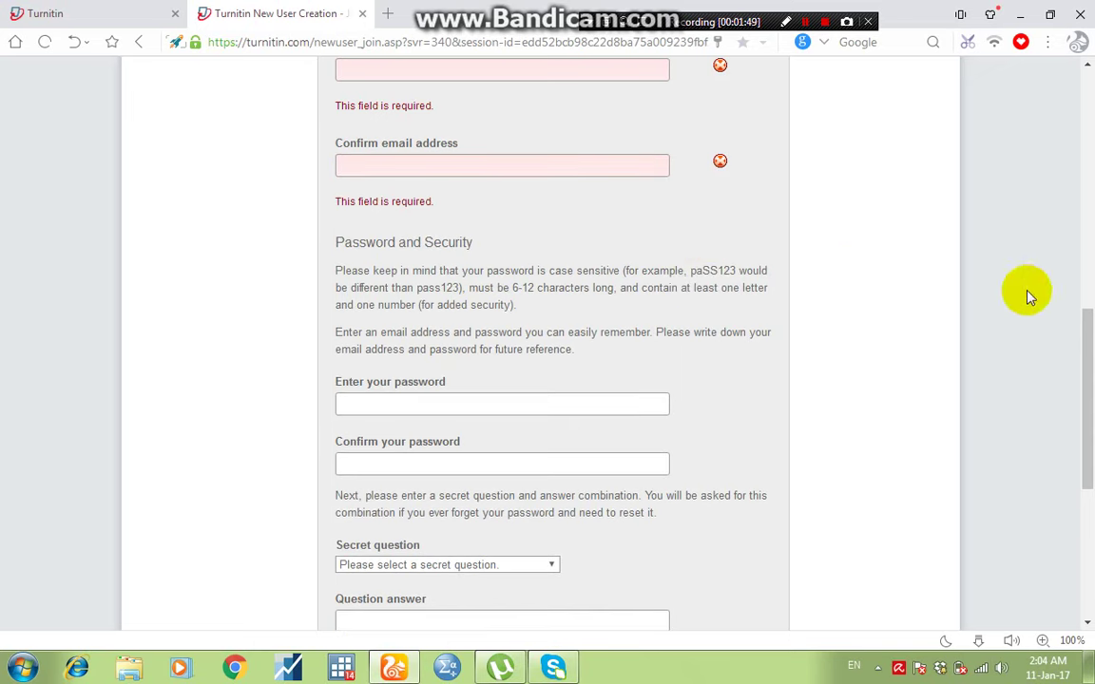
# Step: Copy the example password shown on the page and enter and confirm it as the account password
pyautogui.moveTo(1089, 351); pyautogui.dragTo(1085, 359)
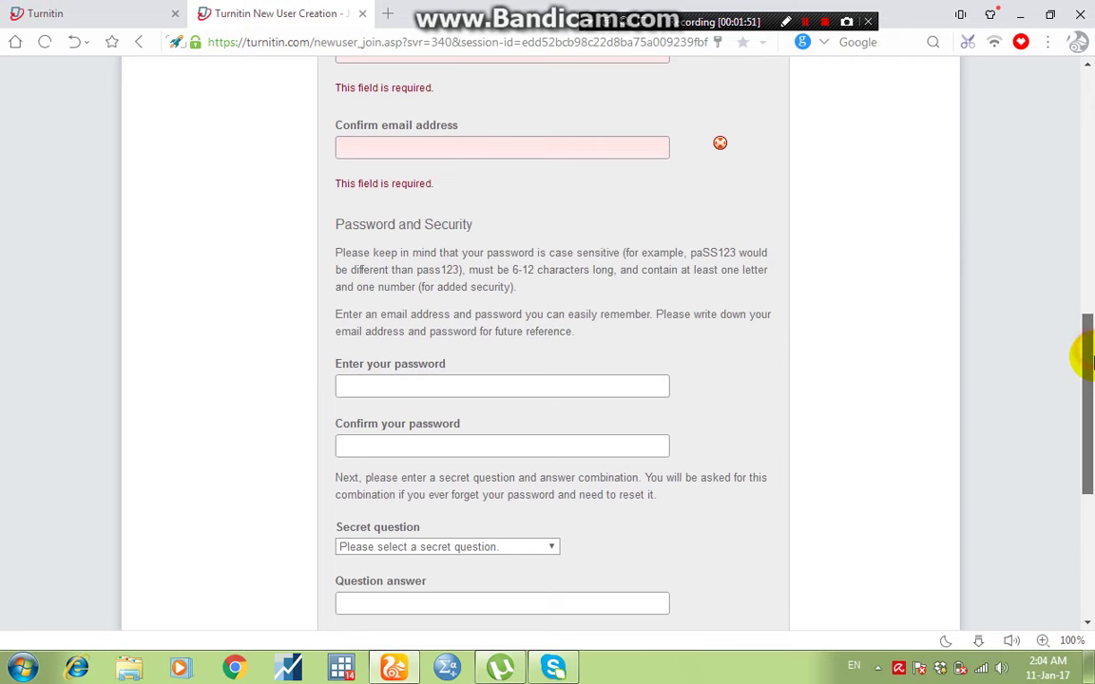
pyautogui.click(522, 385)
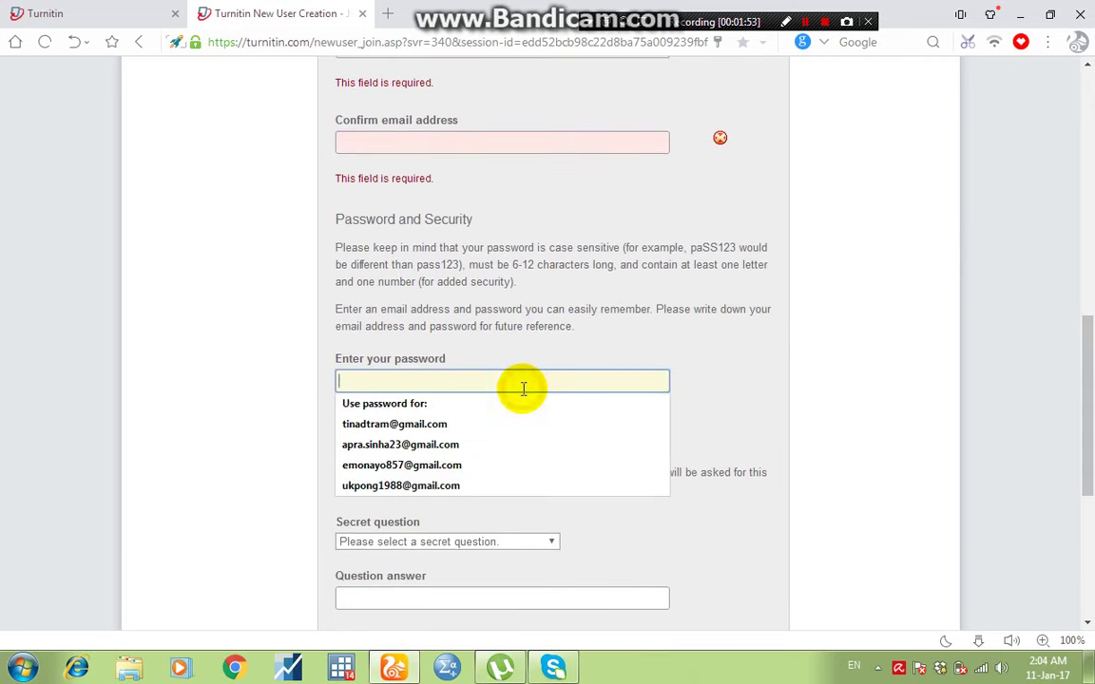
pyautogui.click(850, 424)
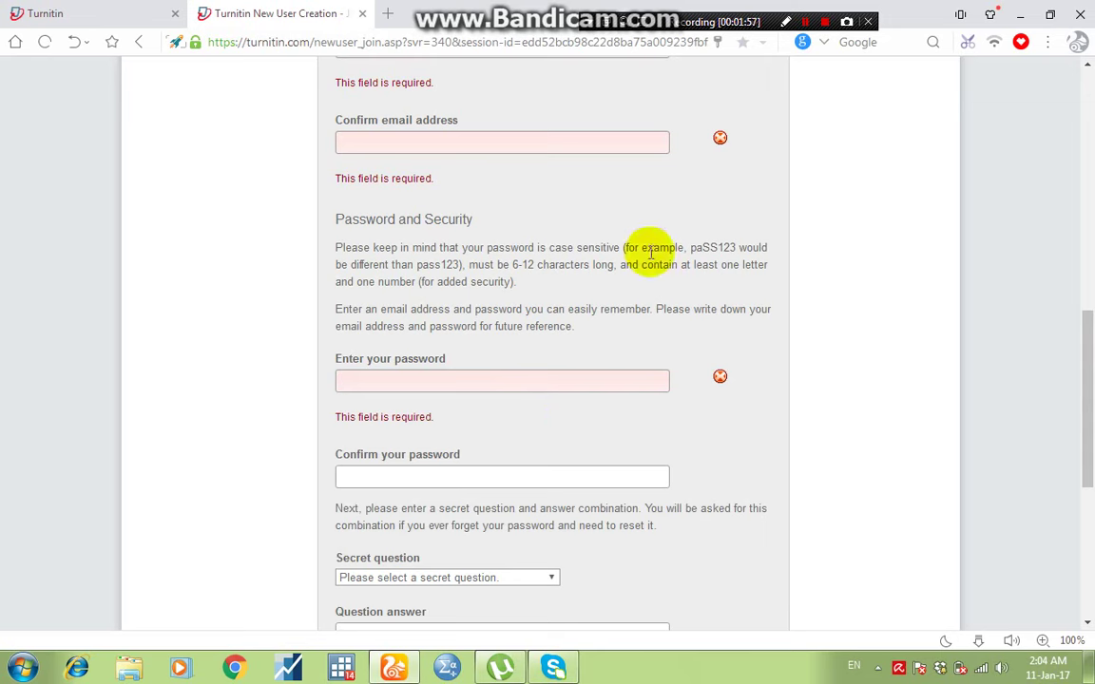
pyautogui.moveTo(690, 247); pyautogui.dragTo(735, 247)
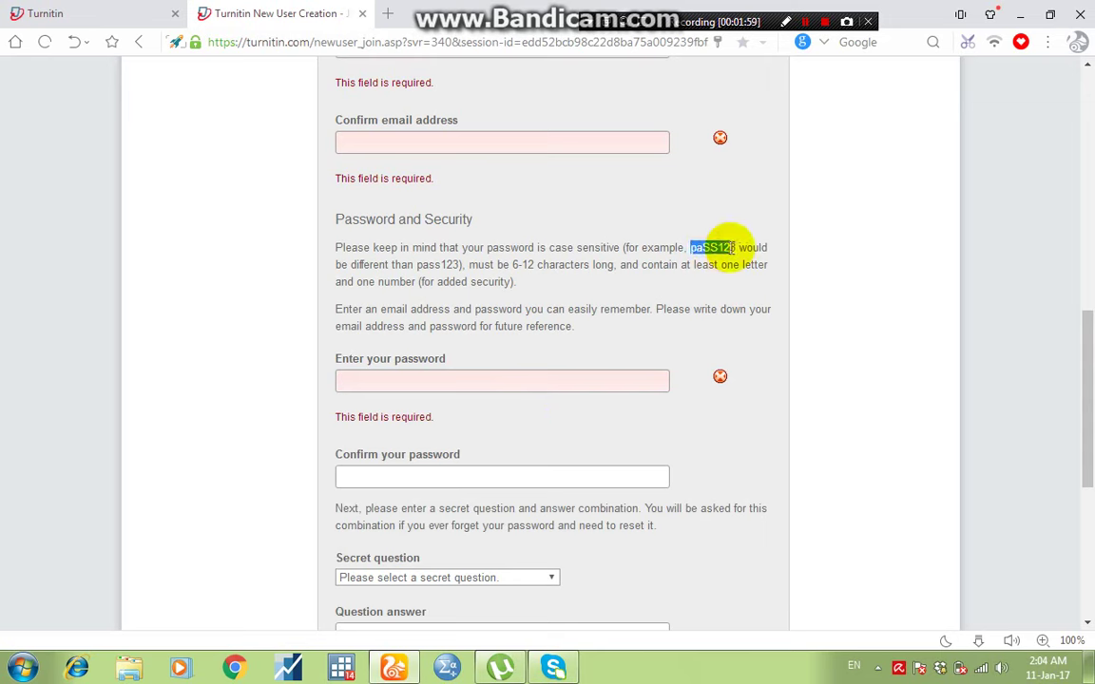
pyautogui.rightClick(744, 261)
pyautogui.click(751, 262)
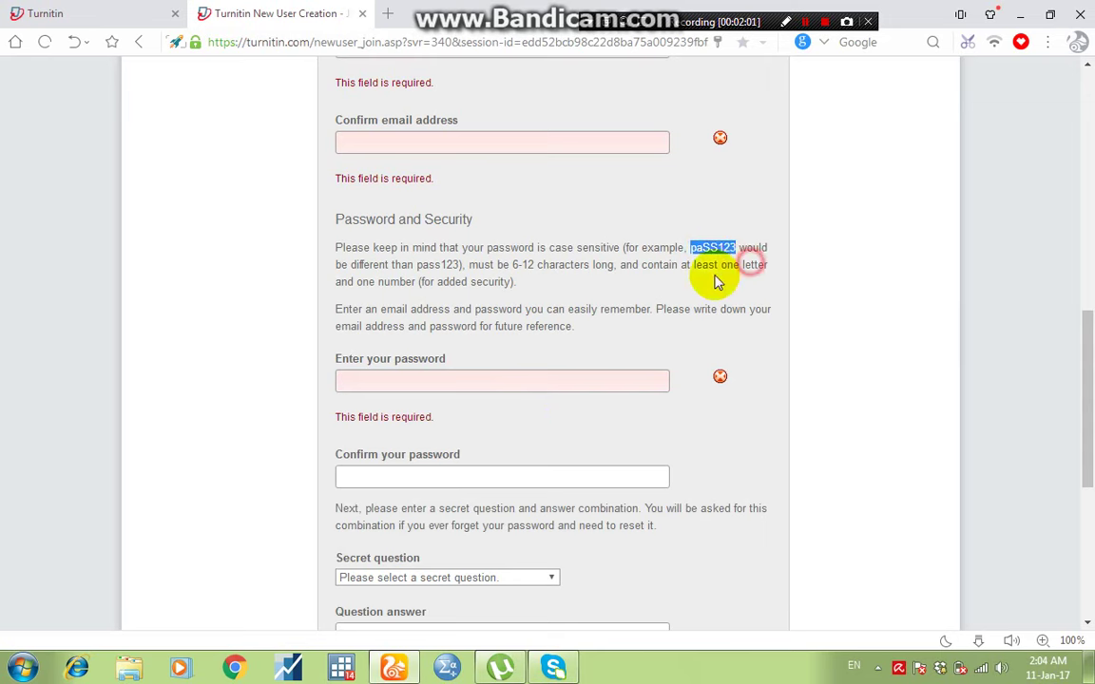
pyautogui.click(526, 376)
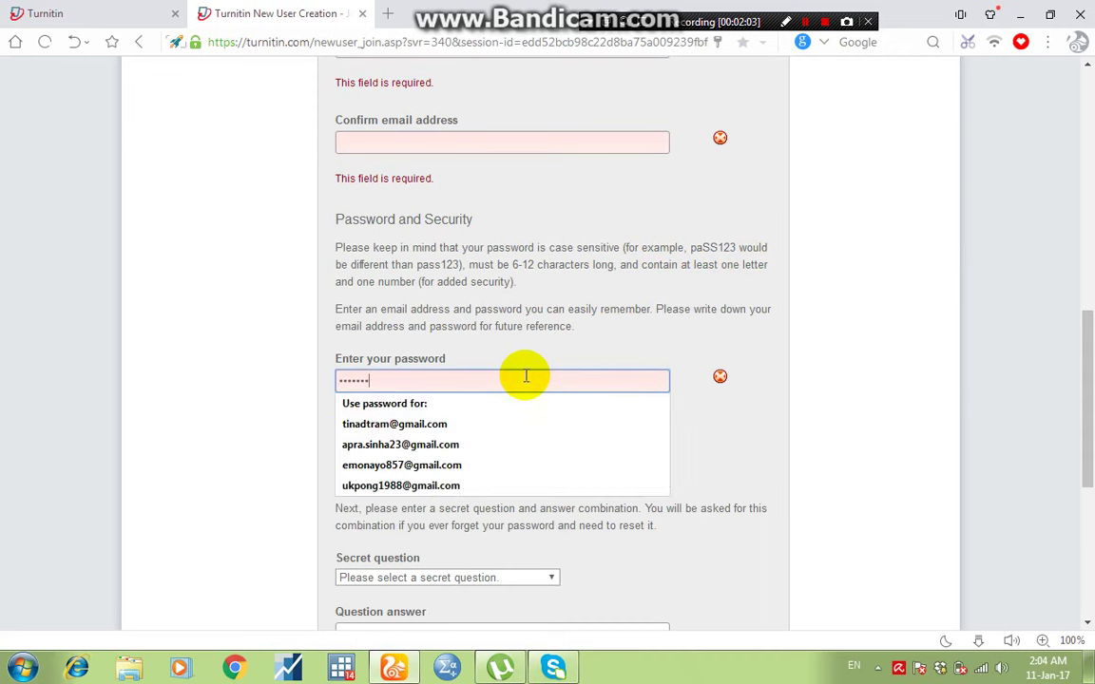
pyautogui.click(741, 501)
pyautogui.click(434, 441)
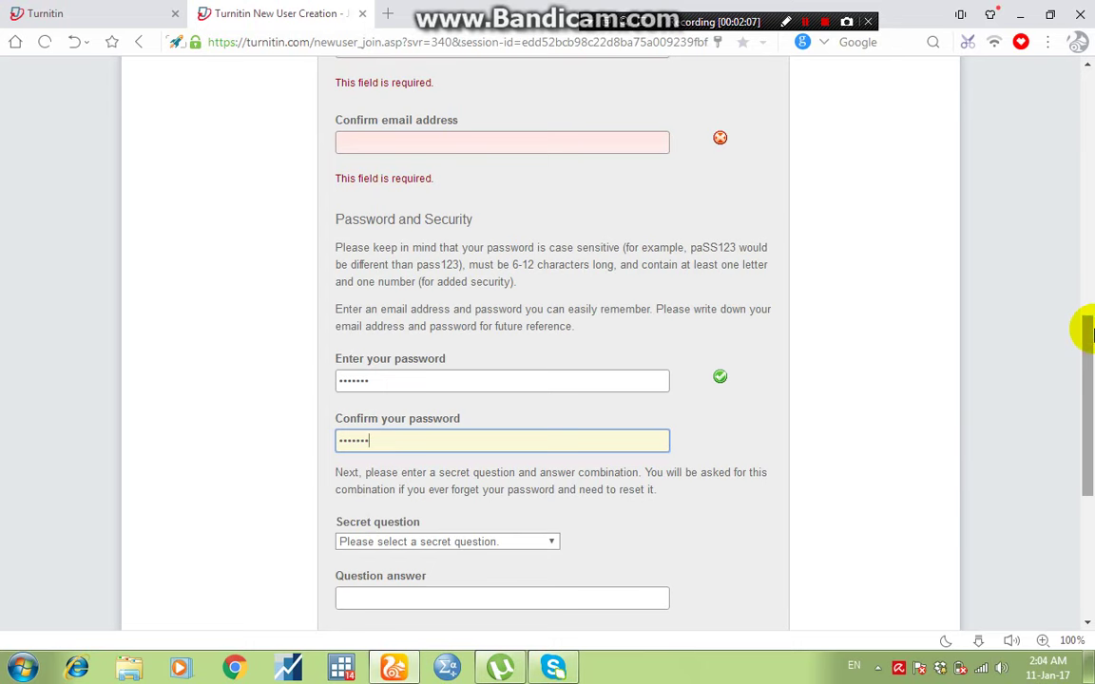
pyautogui.click(1077, 366)
# Step: Choose 'What is your favorite book?' as the secret question and accept the user agreement
pyautogui.scroll(-2, 630, 356)
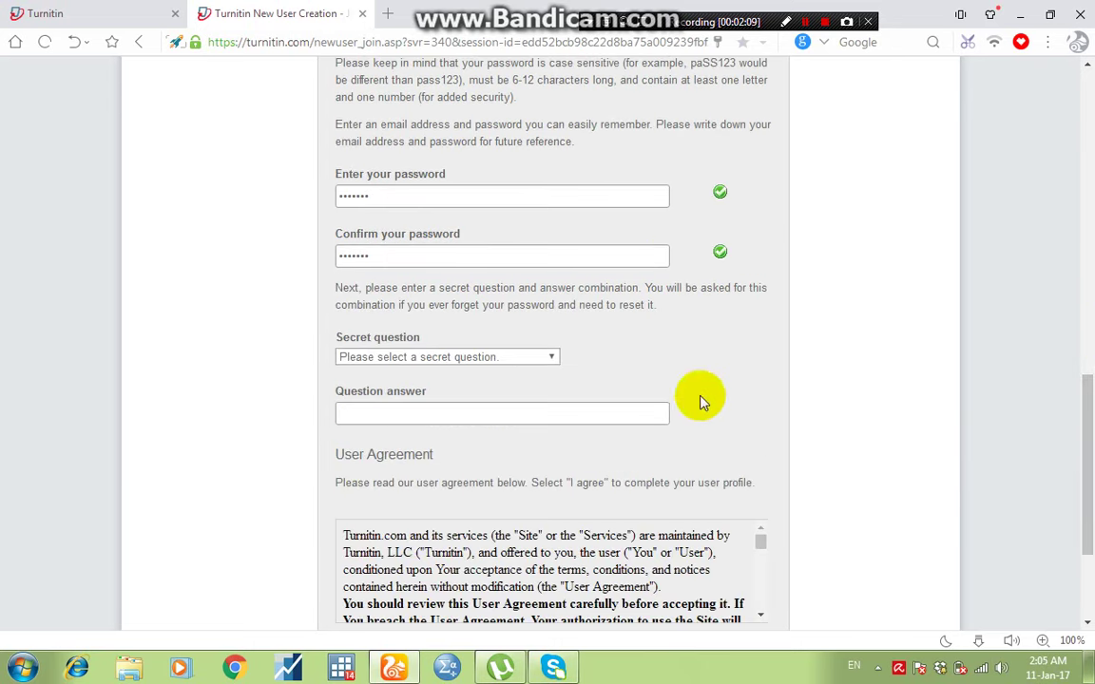
pyautogui.click(549, 357)
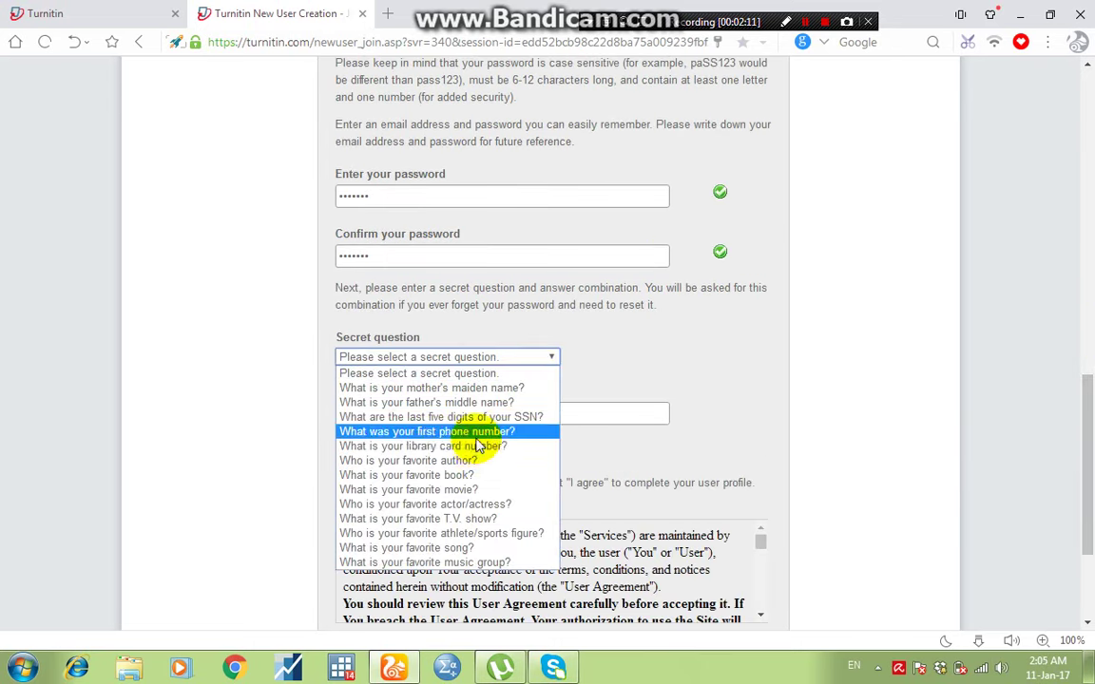
pyautogui.click(465, 475)
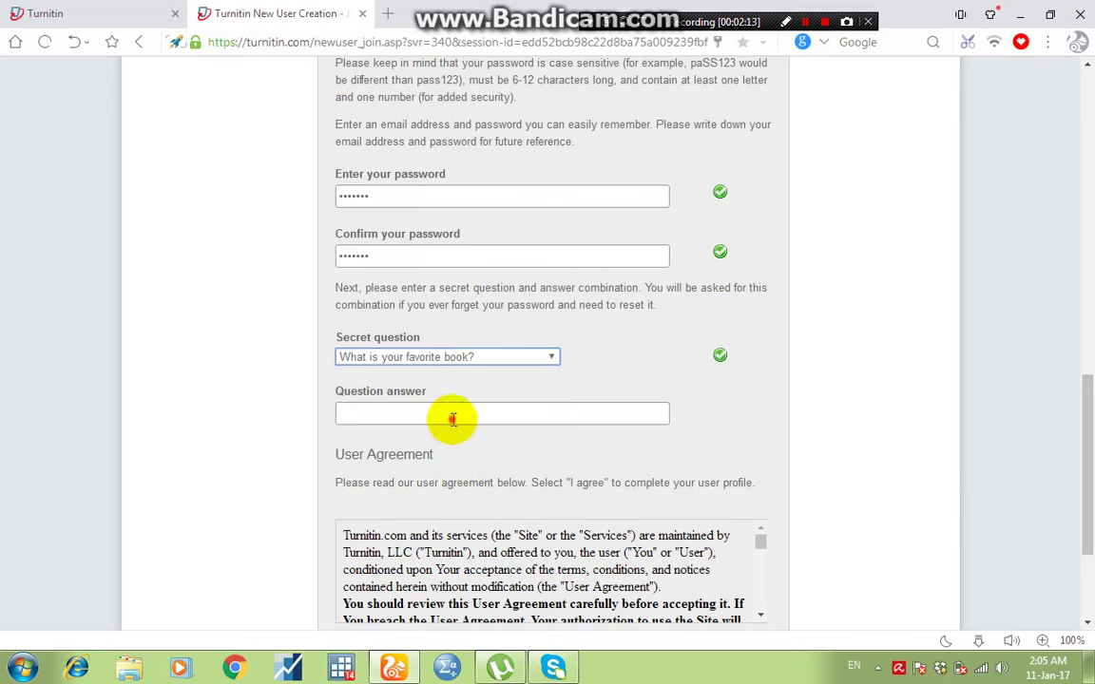
pyautogui.click(452, 418)
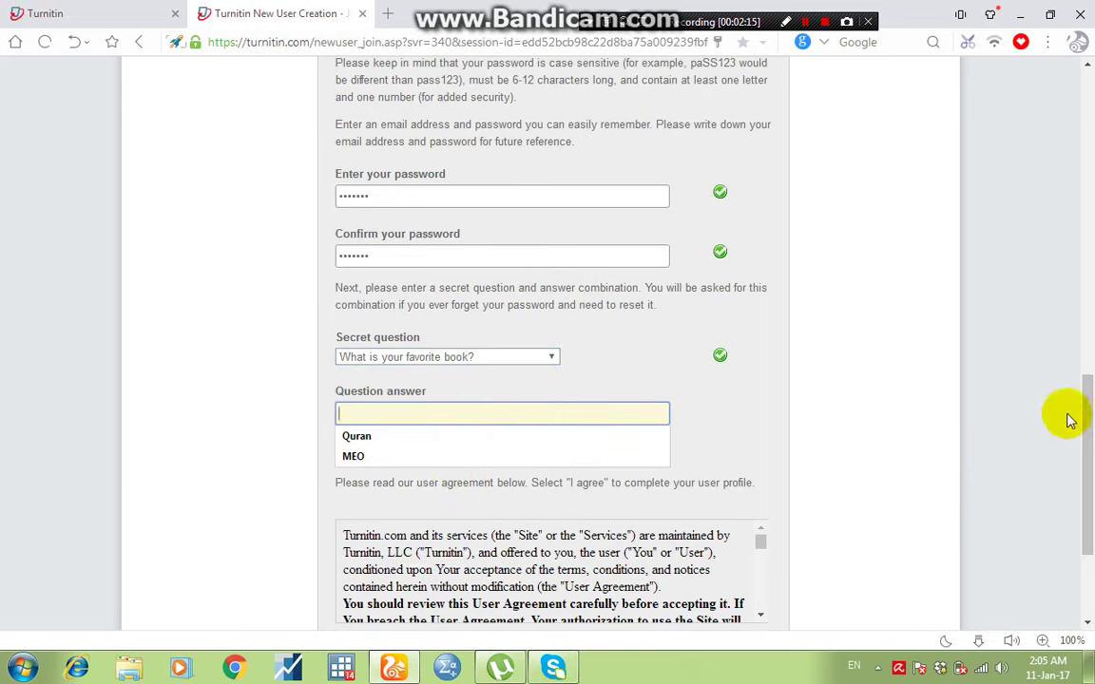
pyautogui.scroll(-2, 1083, 432)
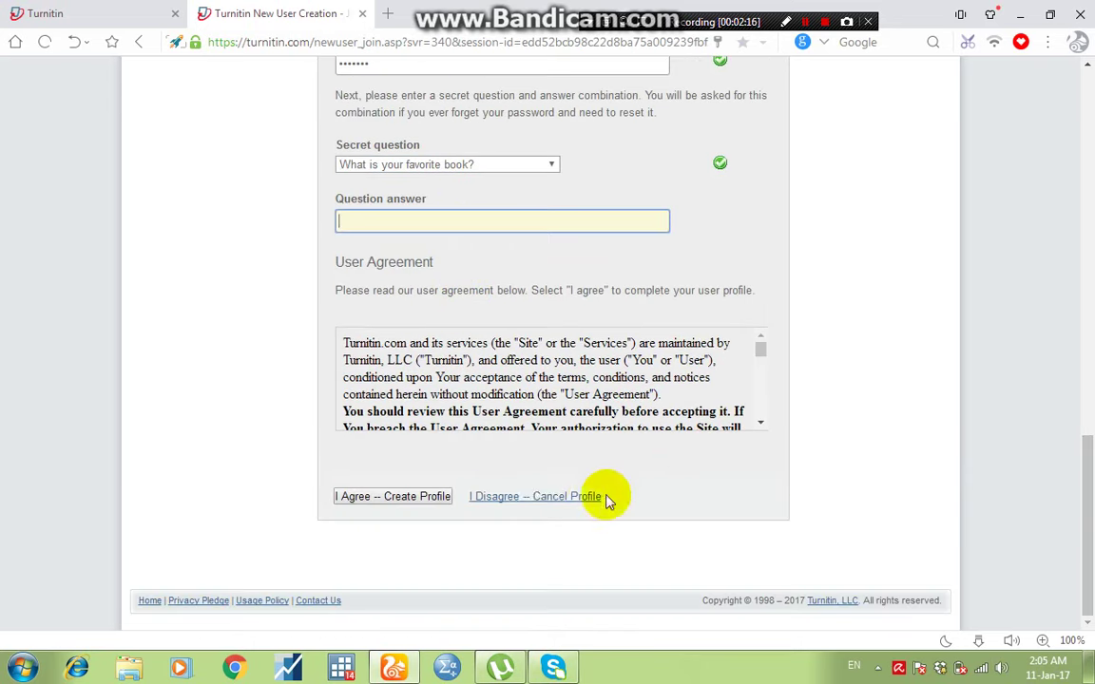
pyautogui.click(399, 502)
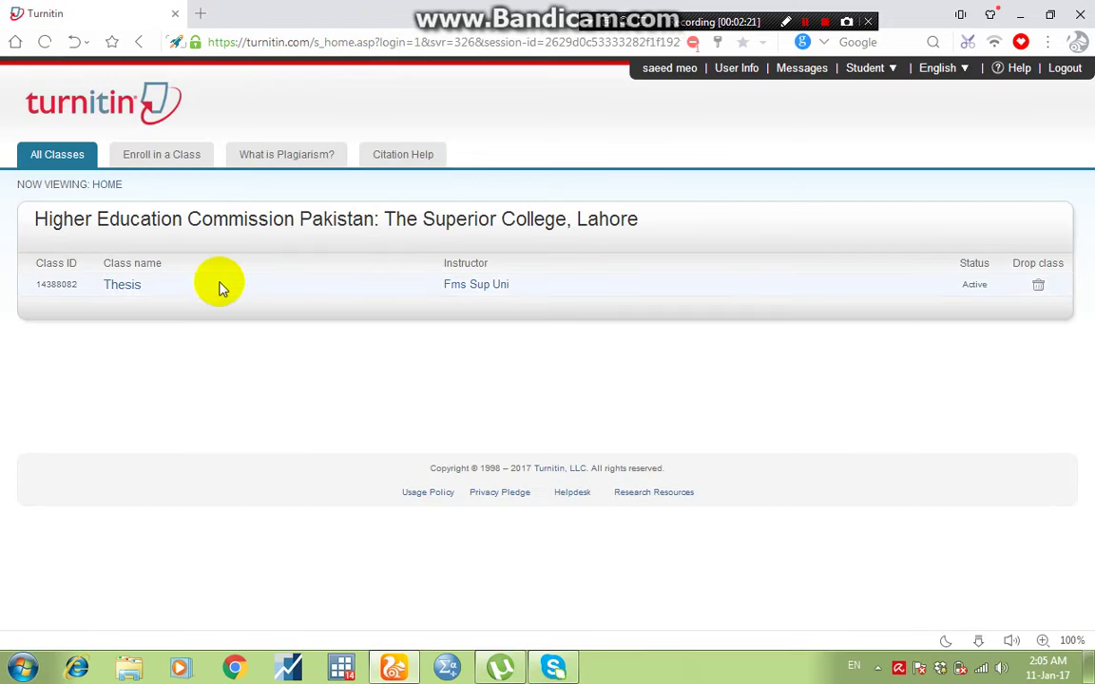
pyautogui.click(123, 287)
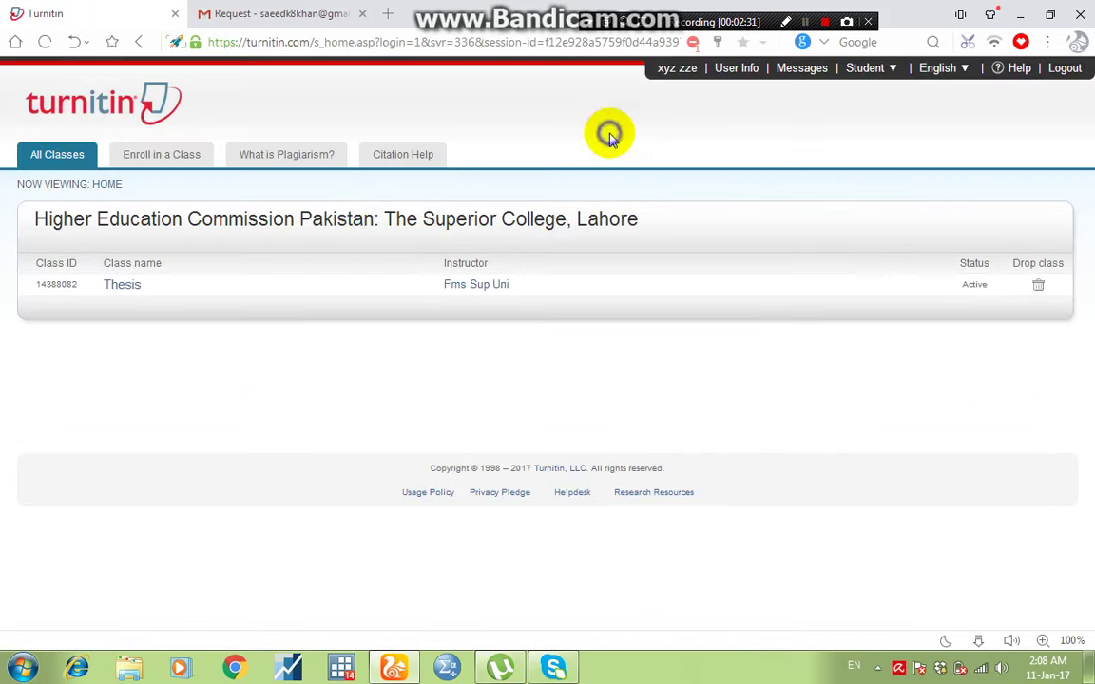
# Step: Start a cut-and-paste submission in the Thesis class titled 'xyz'
pyautogui.click(121, 298)
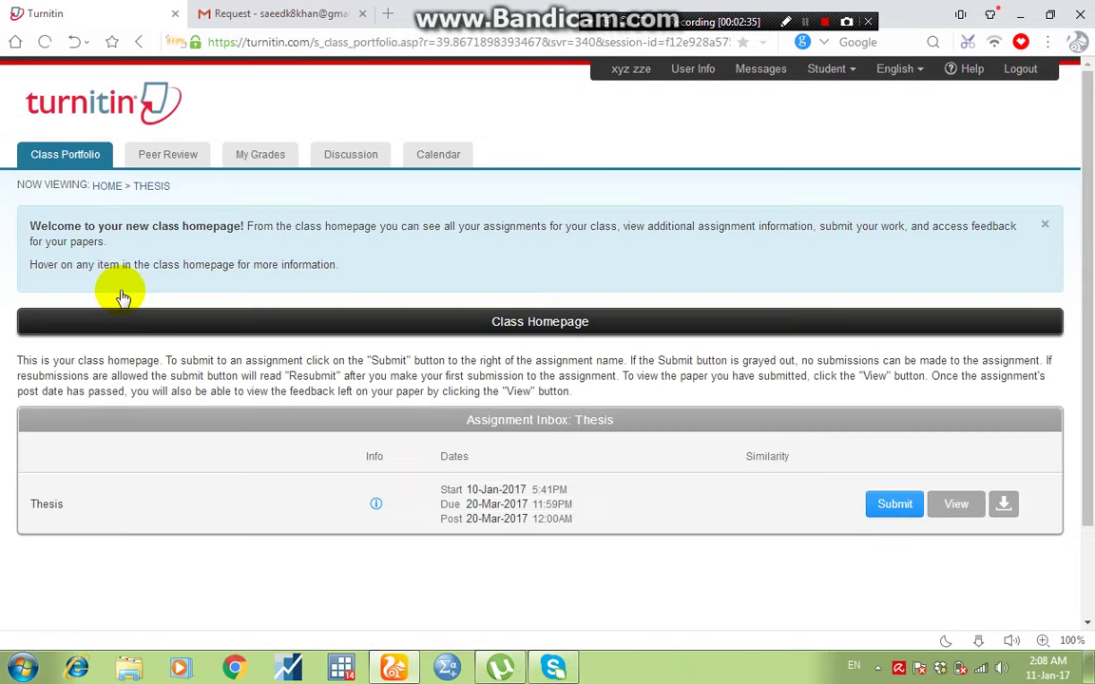
pyautogui.click(894, 504)
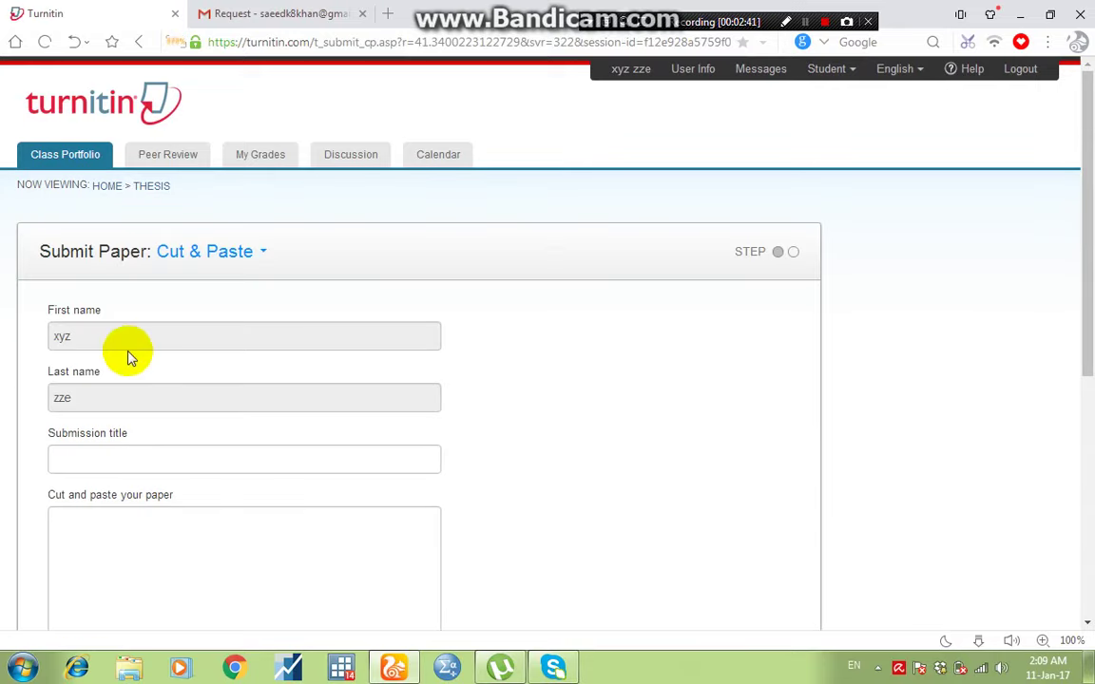
pyautogui.click(183, 456)
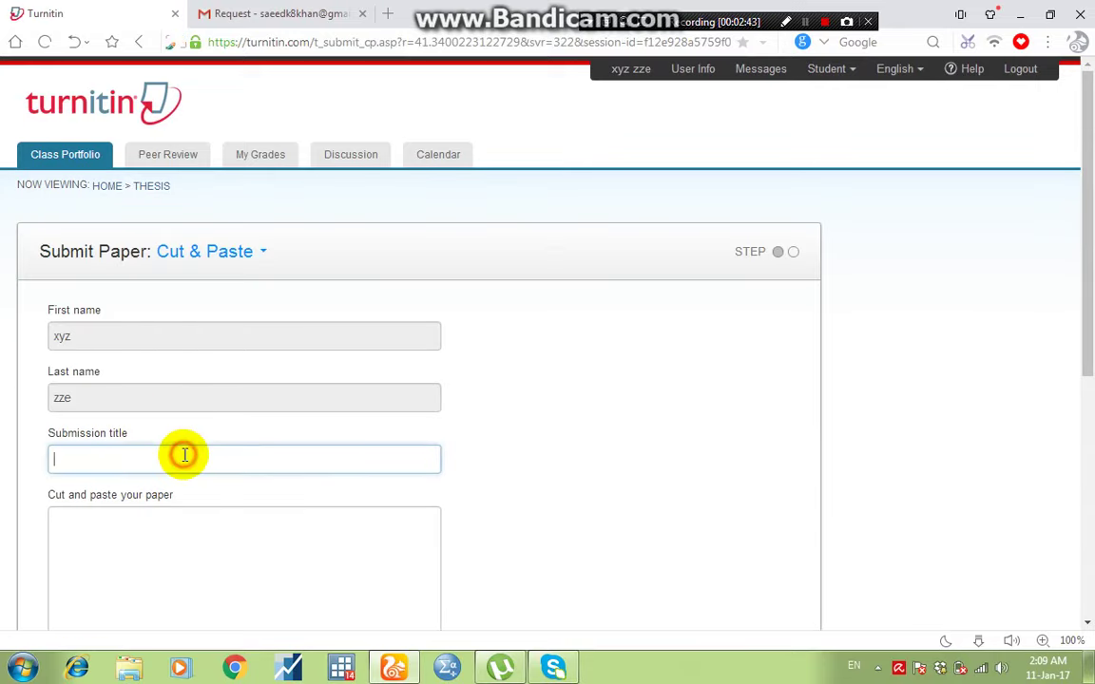
pyautogui.write('xyz')
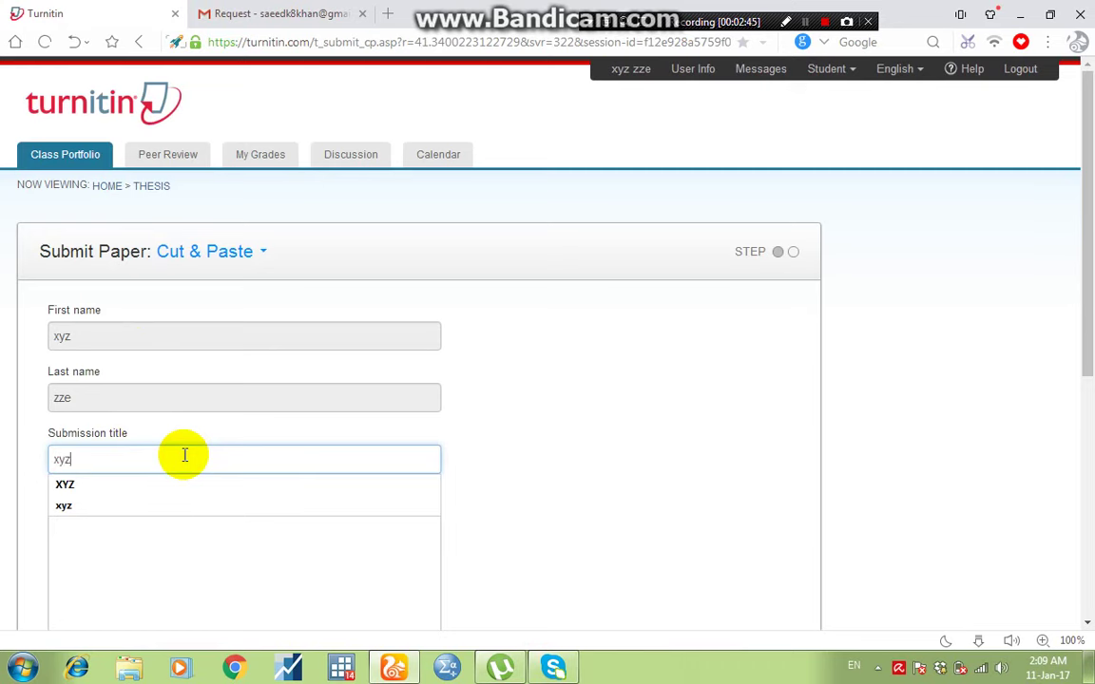
pyautogui.click(1014, 305)
pyautogui.moveTo(1077, 269); pyautogui.dragTo(1090, 367)
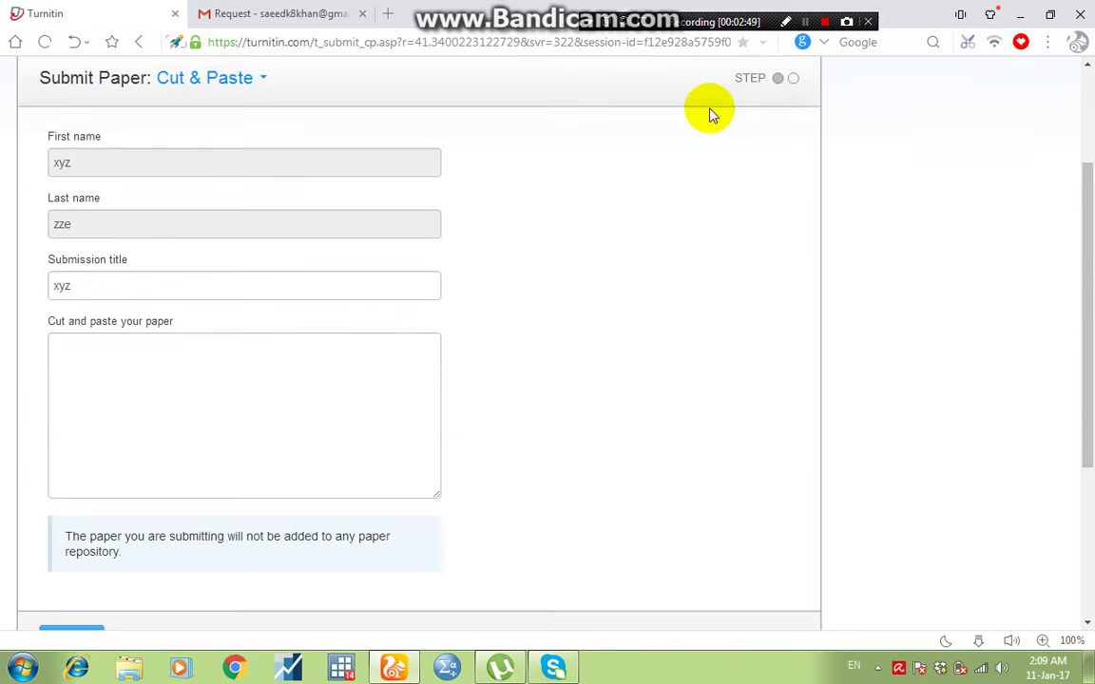
# Step: Open the Literature review document from the desktop and enable editing
pyautogui.click(1021, 15)
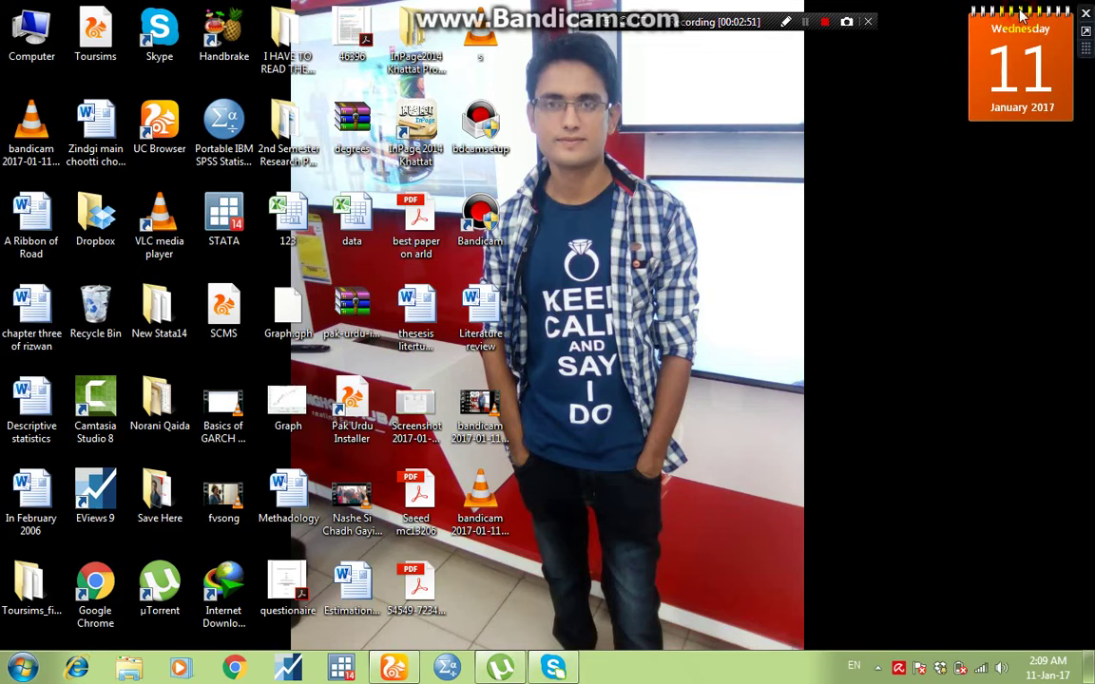
pyautogui.doubleClick(483, 310)
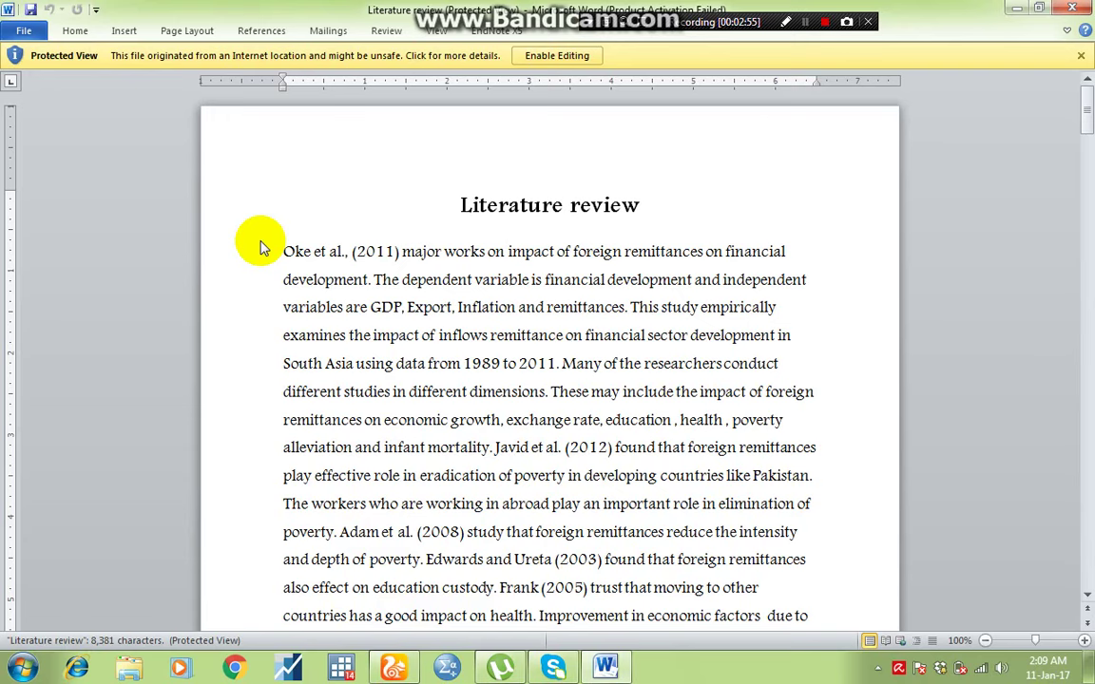
pyautogui.click(562, 59)
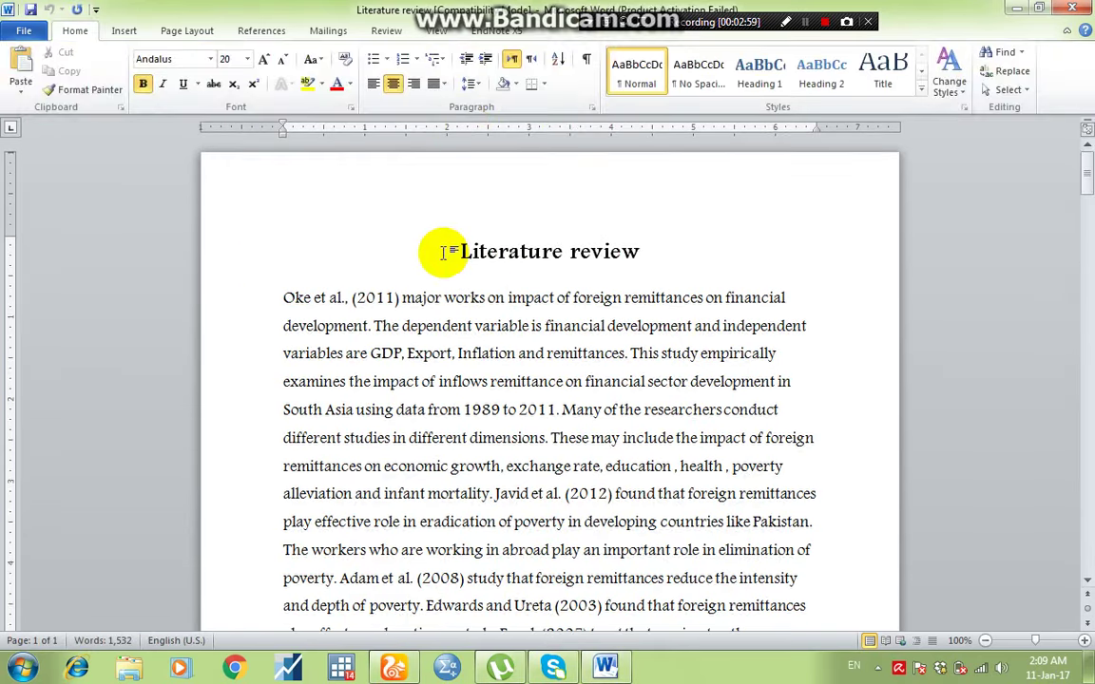
# Step: Select the whole chapter text and copy it, dismissing the Office activation warning
pyautogui.moveTo(456, 250)
pyautogui.mouseDown()
pyautogui.moveTo(656, 678)
pyautogui.moveTo(647, 664)
pyautogui.mouseUp()
pyautogui.click(581, 181)
pyautogui.moveTo(593, 152); pyautogui.dragTo(603, 501)
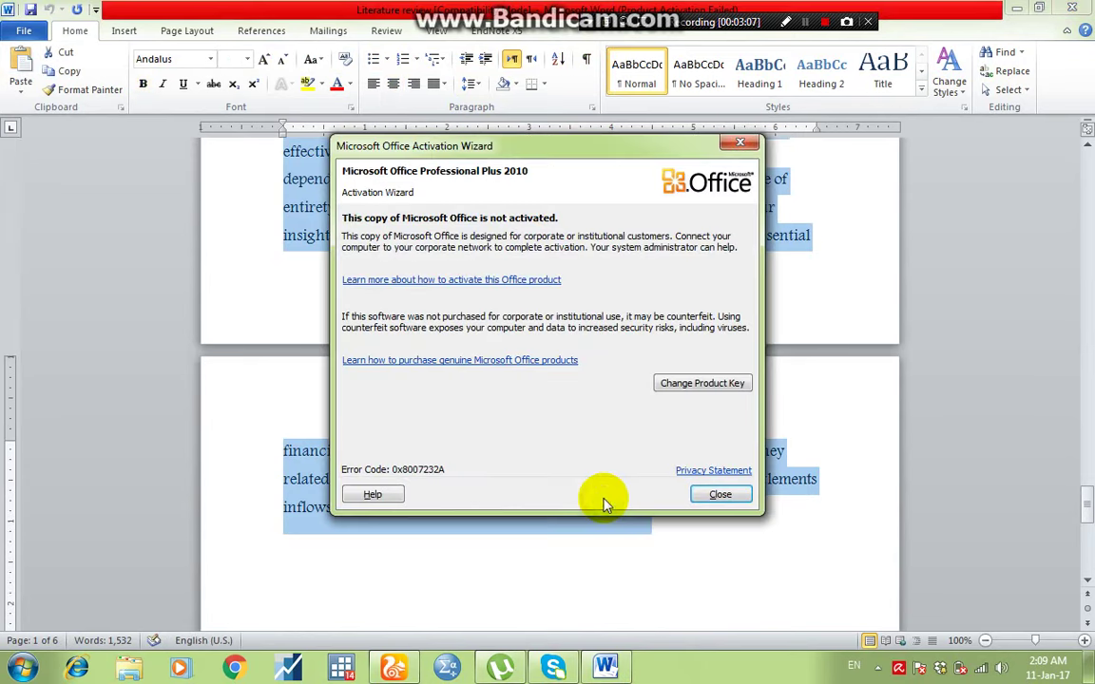
pyautogui.click(718, 495)
pyautogui.rightClick(558, 513)
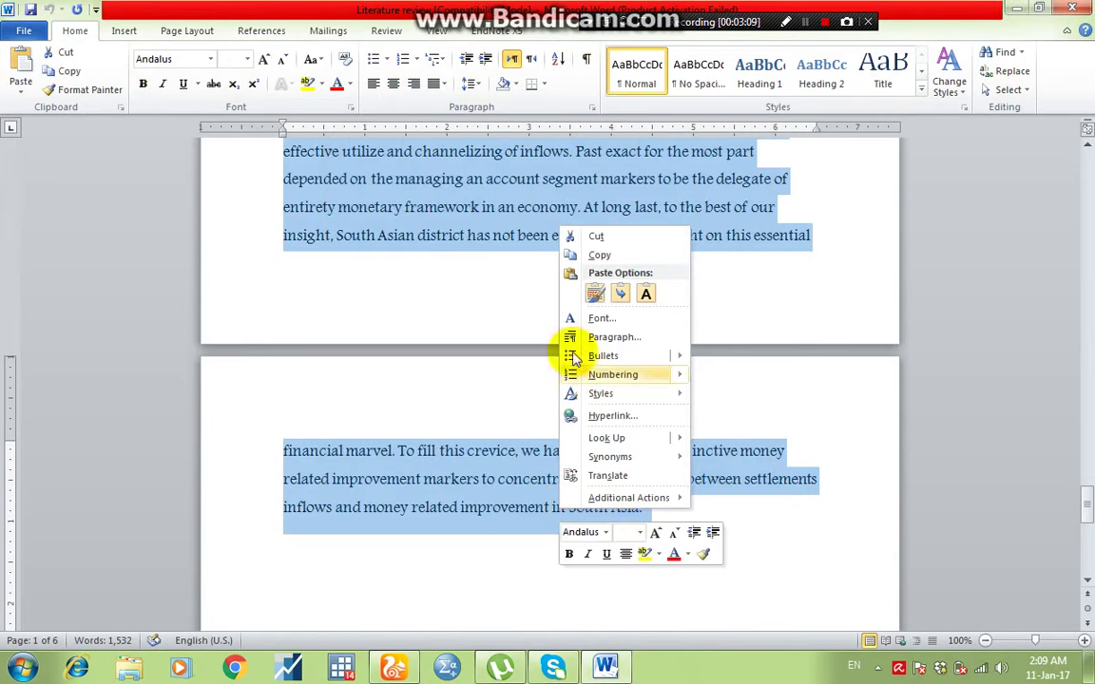
pyautogui.click(602, 255)
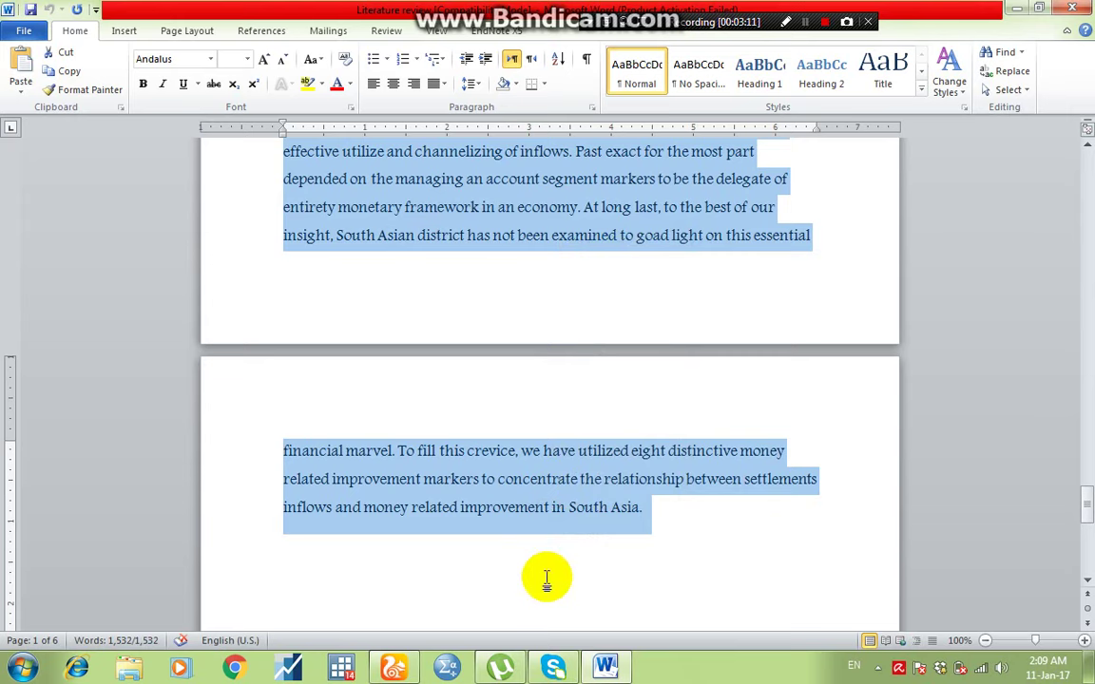
# Step: Paste the copied chapter into the Thesis paper box and upload it
pyautogui.click(394, 667)
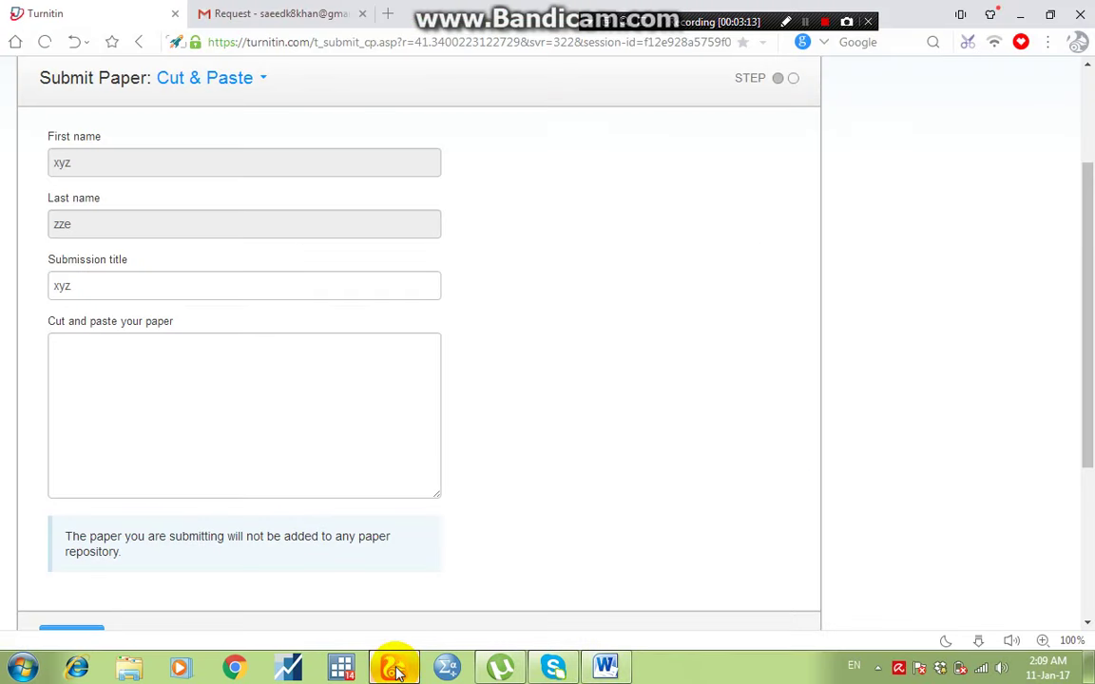
pyautogui.click(290, 419)
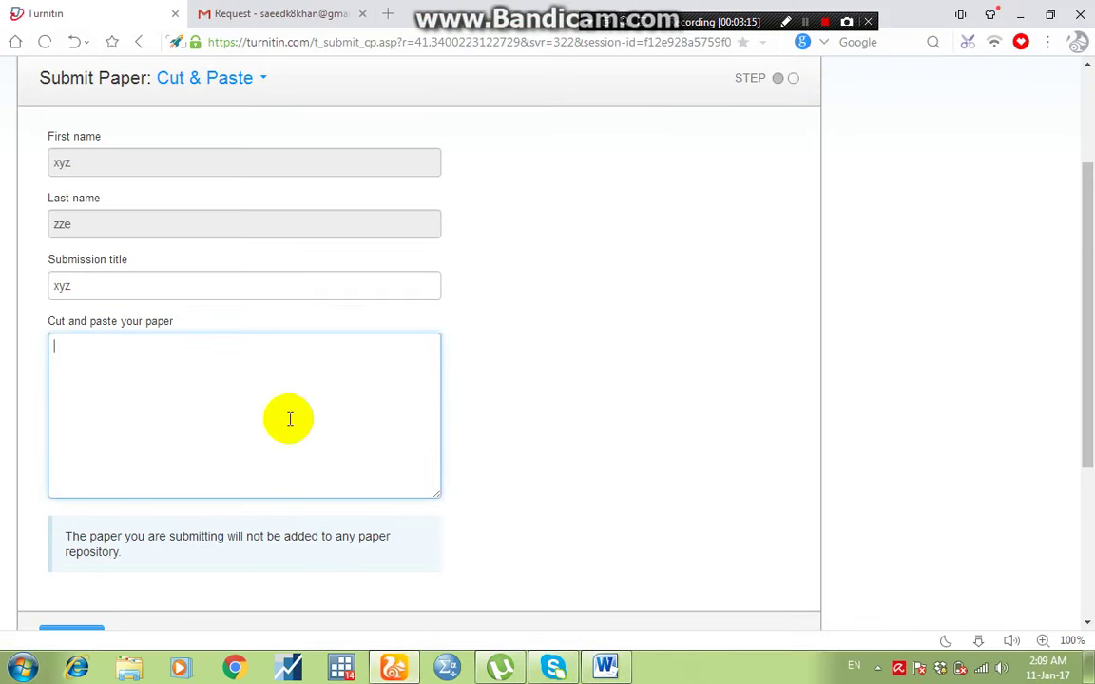
pyautogui.hotkey('ctrl', 'v')
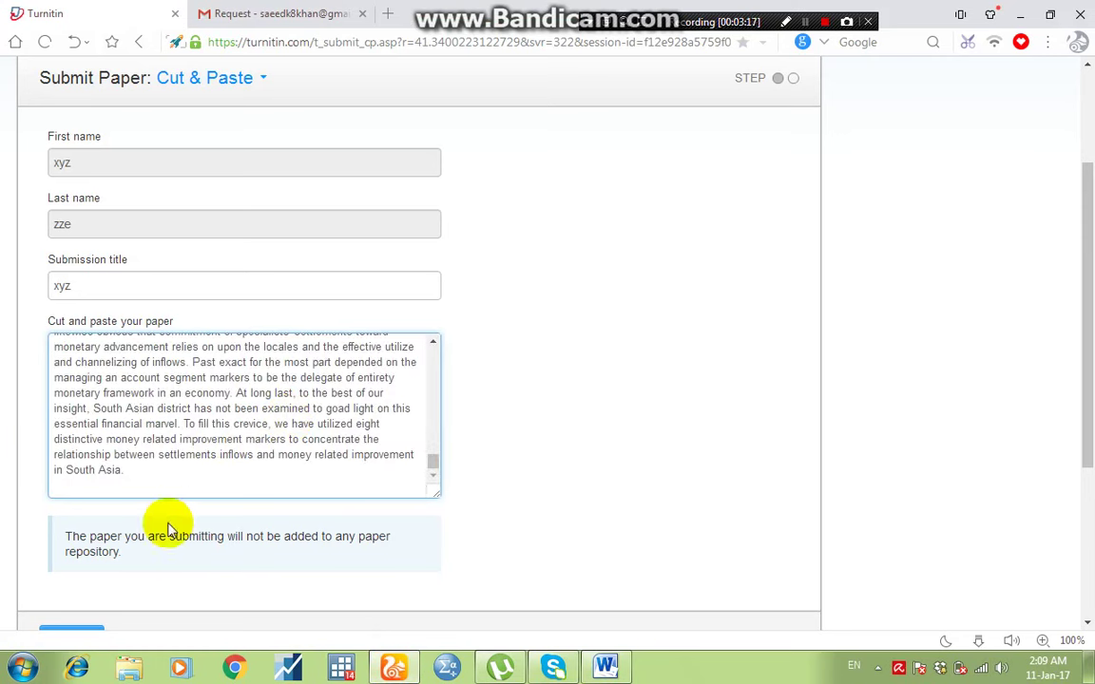
pyautogui.moveTo(1083, 365); pyautogui.dragTo(1086, 433)
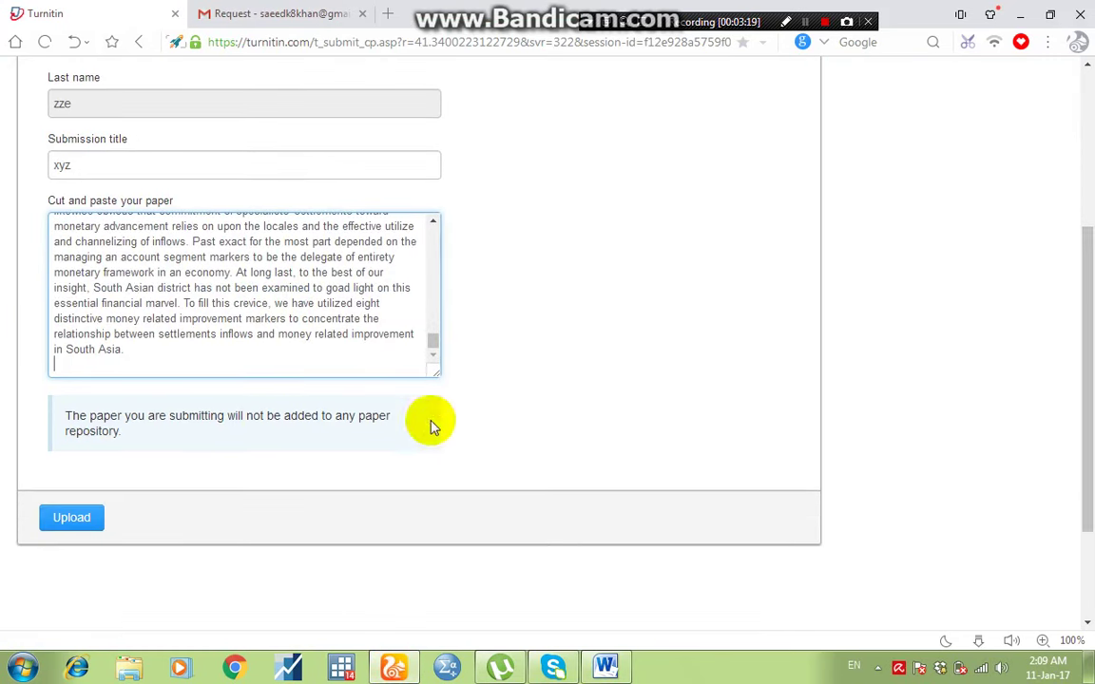
pyautogui.click(59, 521)
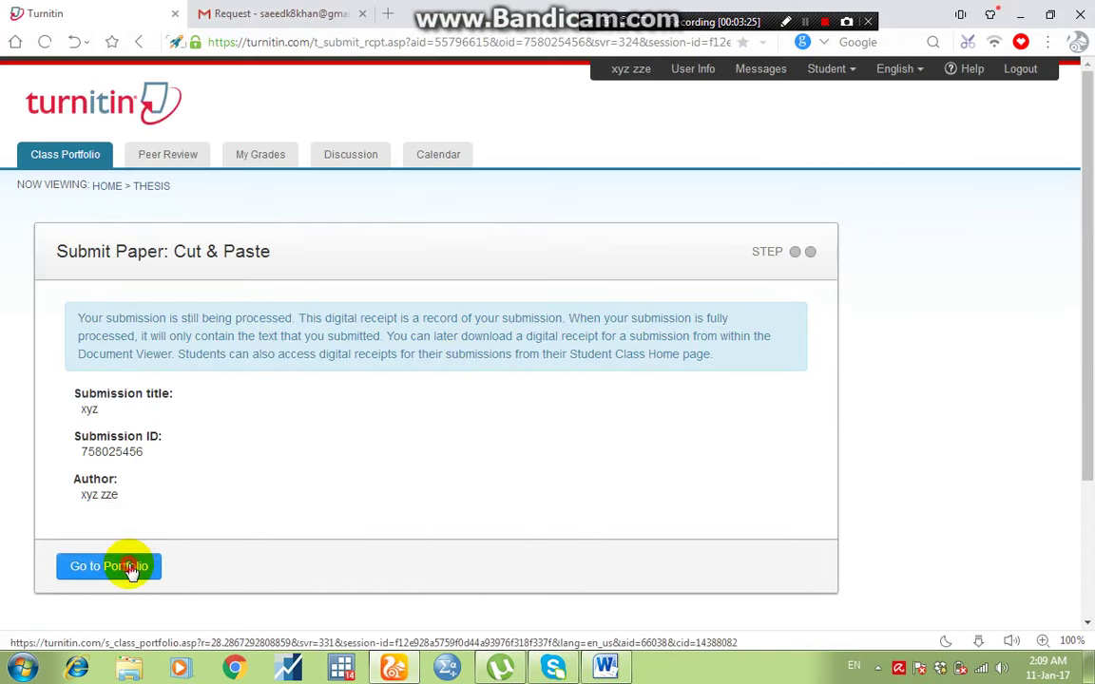
# Step: From the class portfolio, open the 'xyz' paper's 38% similarity report
pyautogui.click(130, 569)
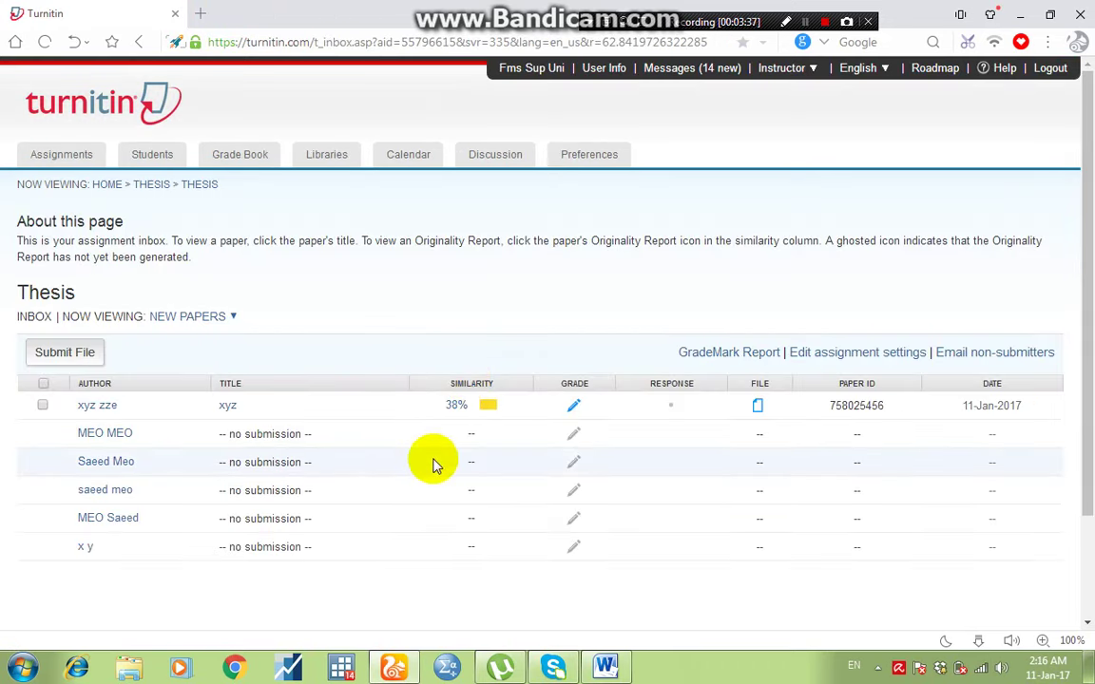
pyautogui.click(451, 408)
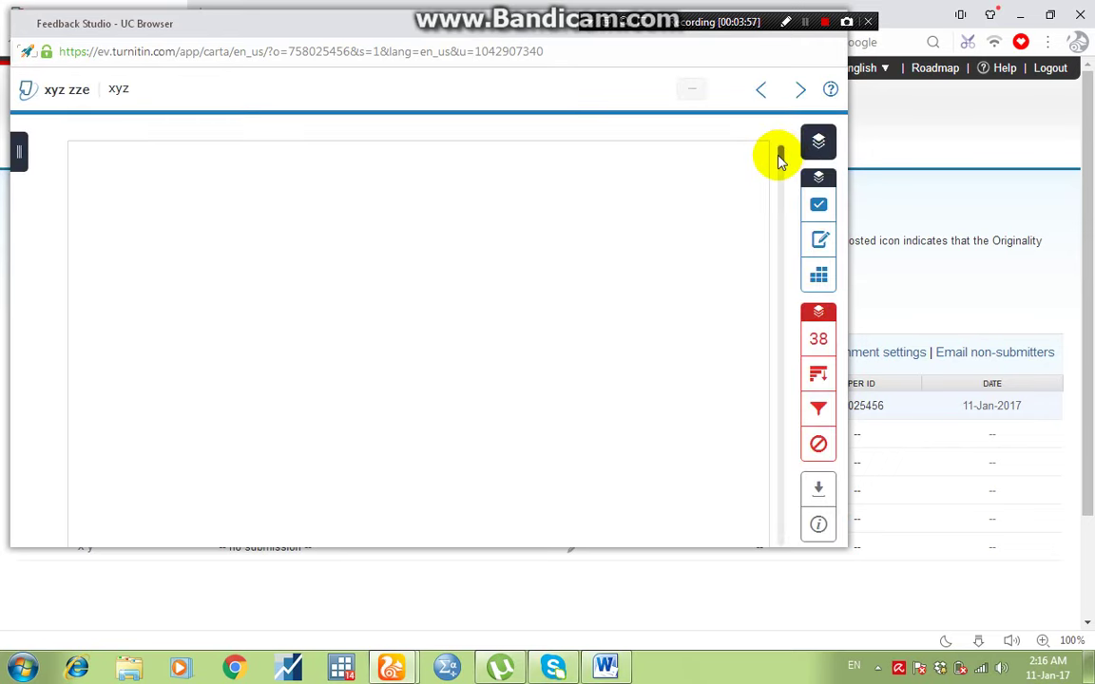
# Step: Scroll through the 38% report to review its highlighted, numbered matching passages
pyautogui.moveTo(779, 157); pyautogui.dragTo(773, 294)
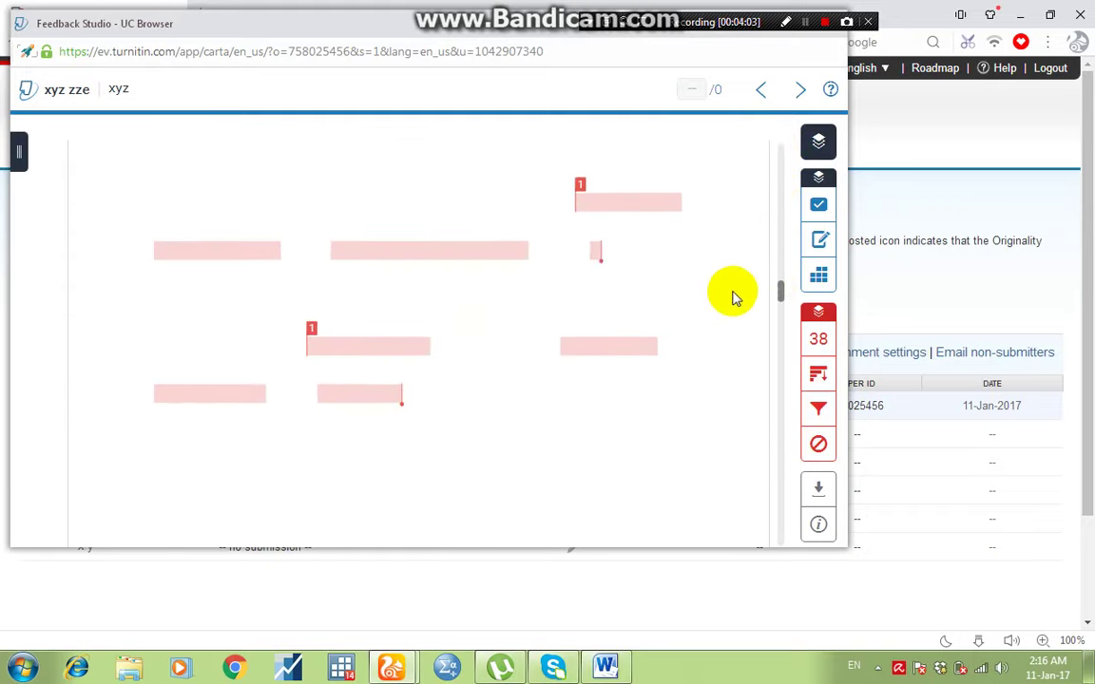
pyautogui.moveTo(781, 302); pyautogui.dragTo(773, 351)
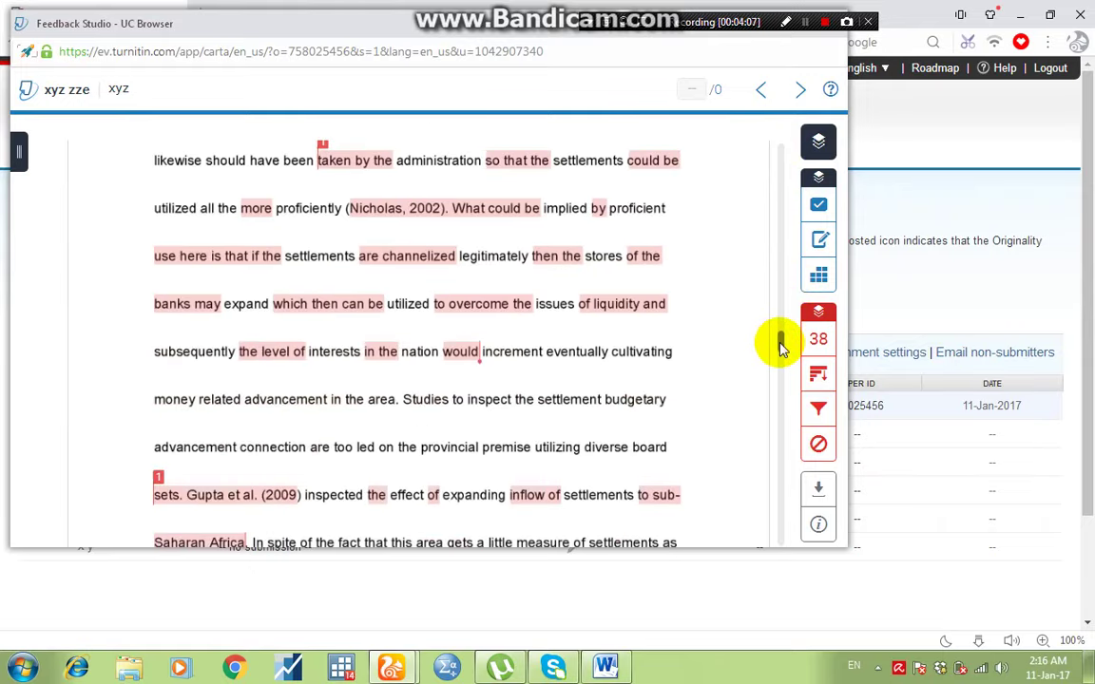
pyautogui.scroll(-1, 772, 380)
pyautogui.scroll(-3, 772, 388)
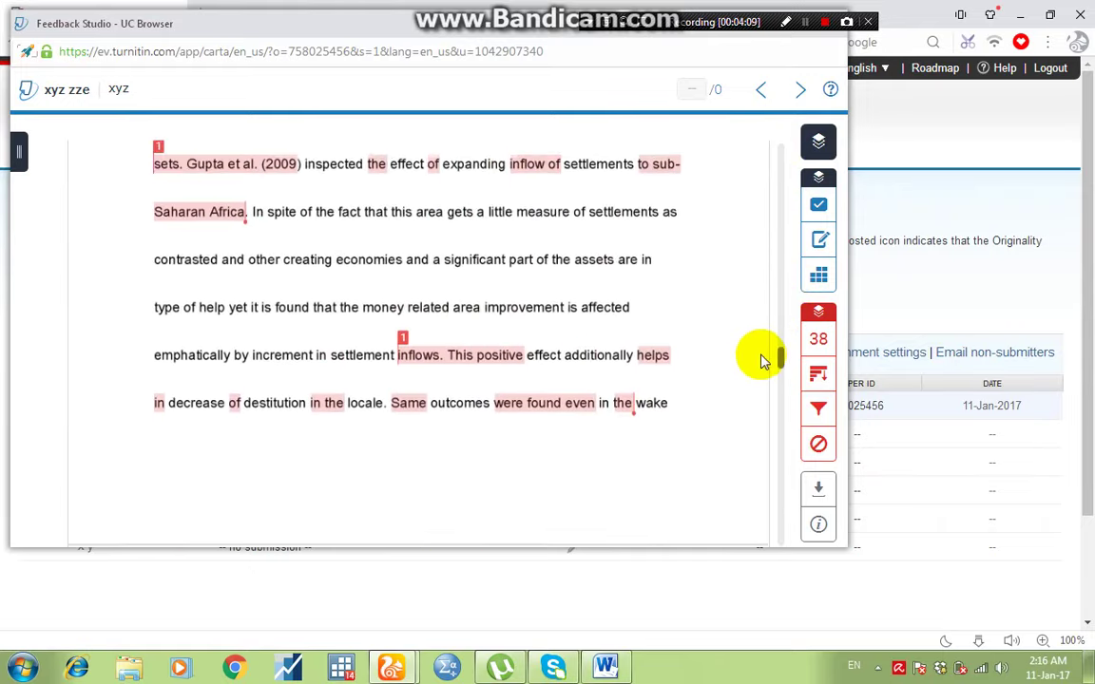
pyautogui.moveTo(760, 359); pyautogui.dragTo(760, 385)
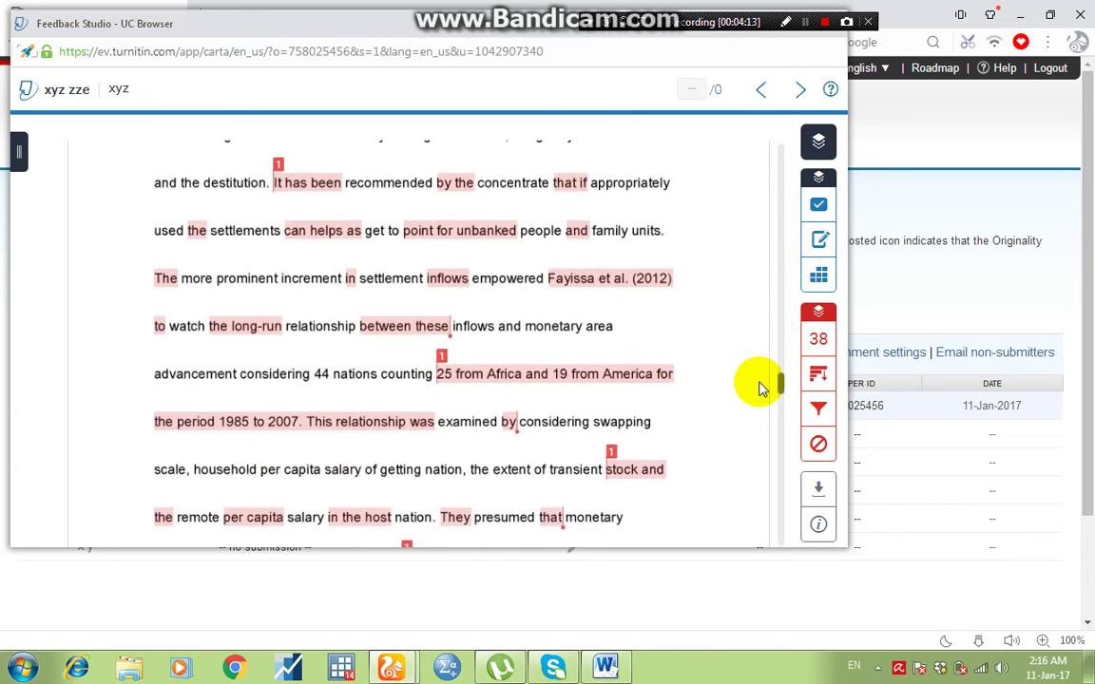
pyautogui.moveTo(760, 387); pyautogui.dragTo(750, 420)
pyautogui.scroll(-1, 751, 420)
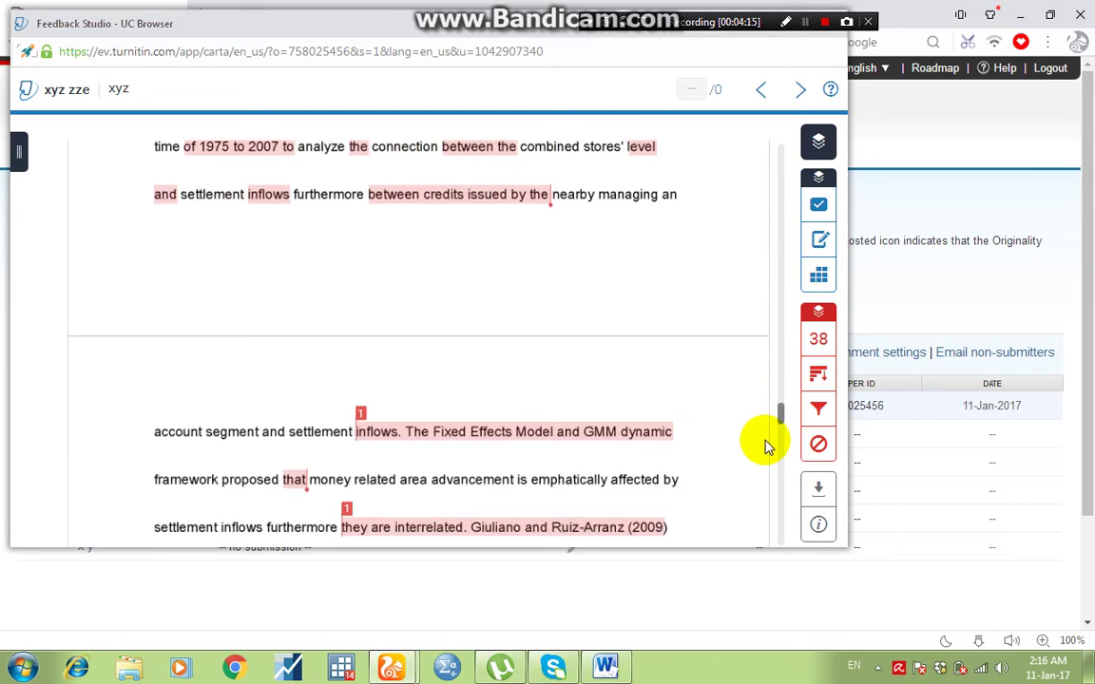
# Step: Download the originality report using the Current View option
pyautogui.click(818, 488)
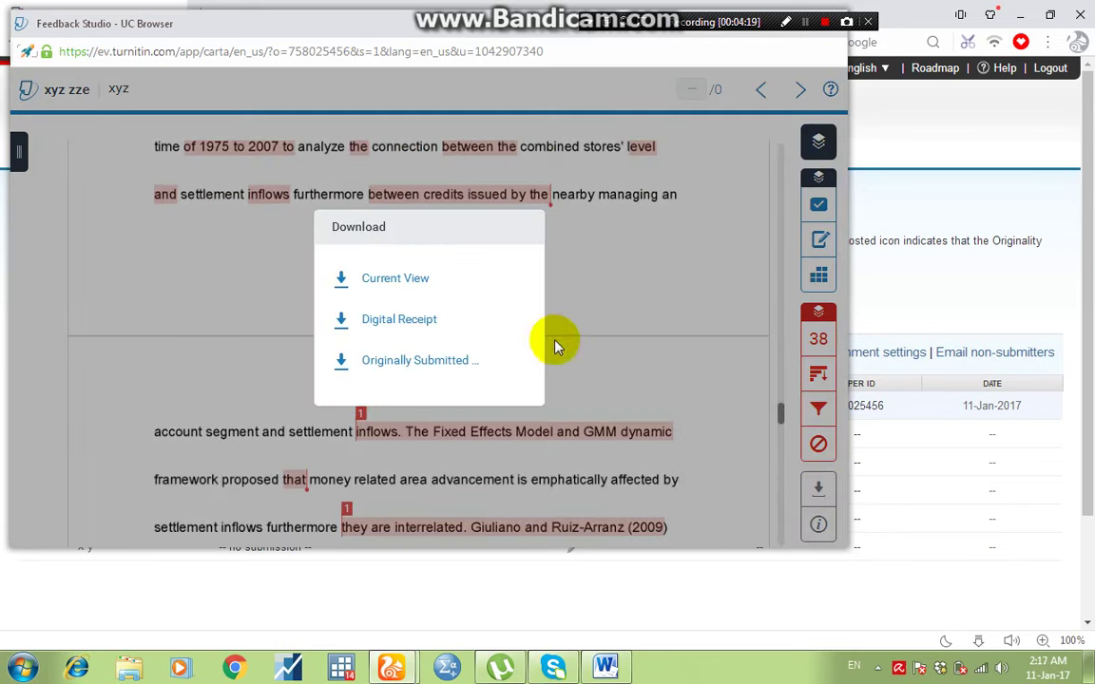
pyautogui.click(399, 282)
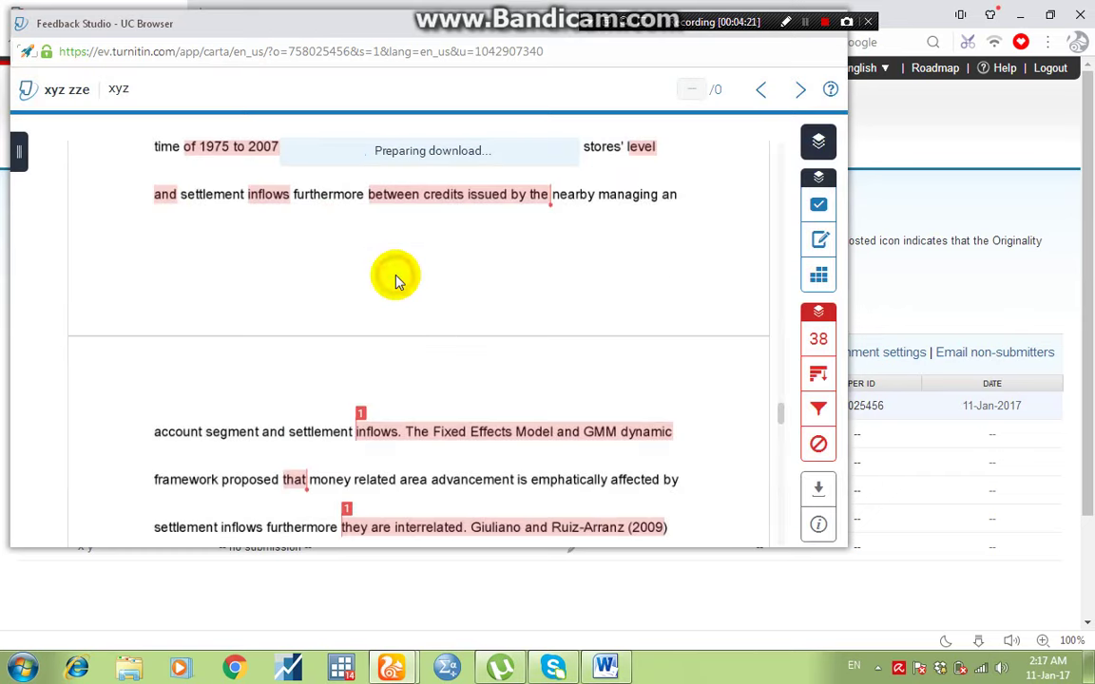